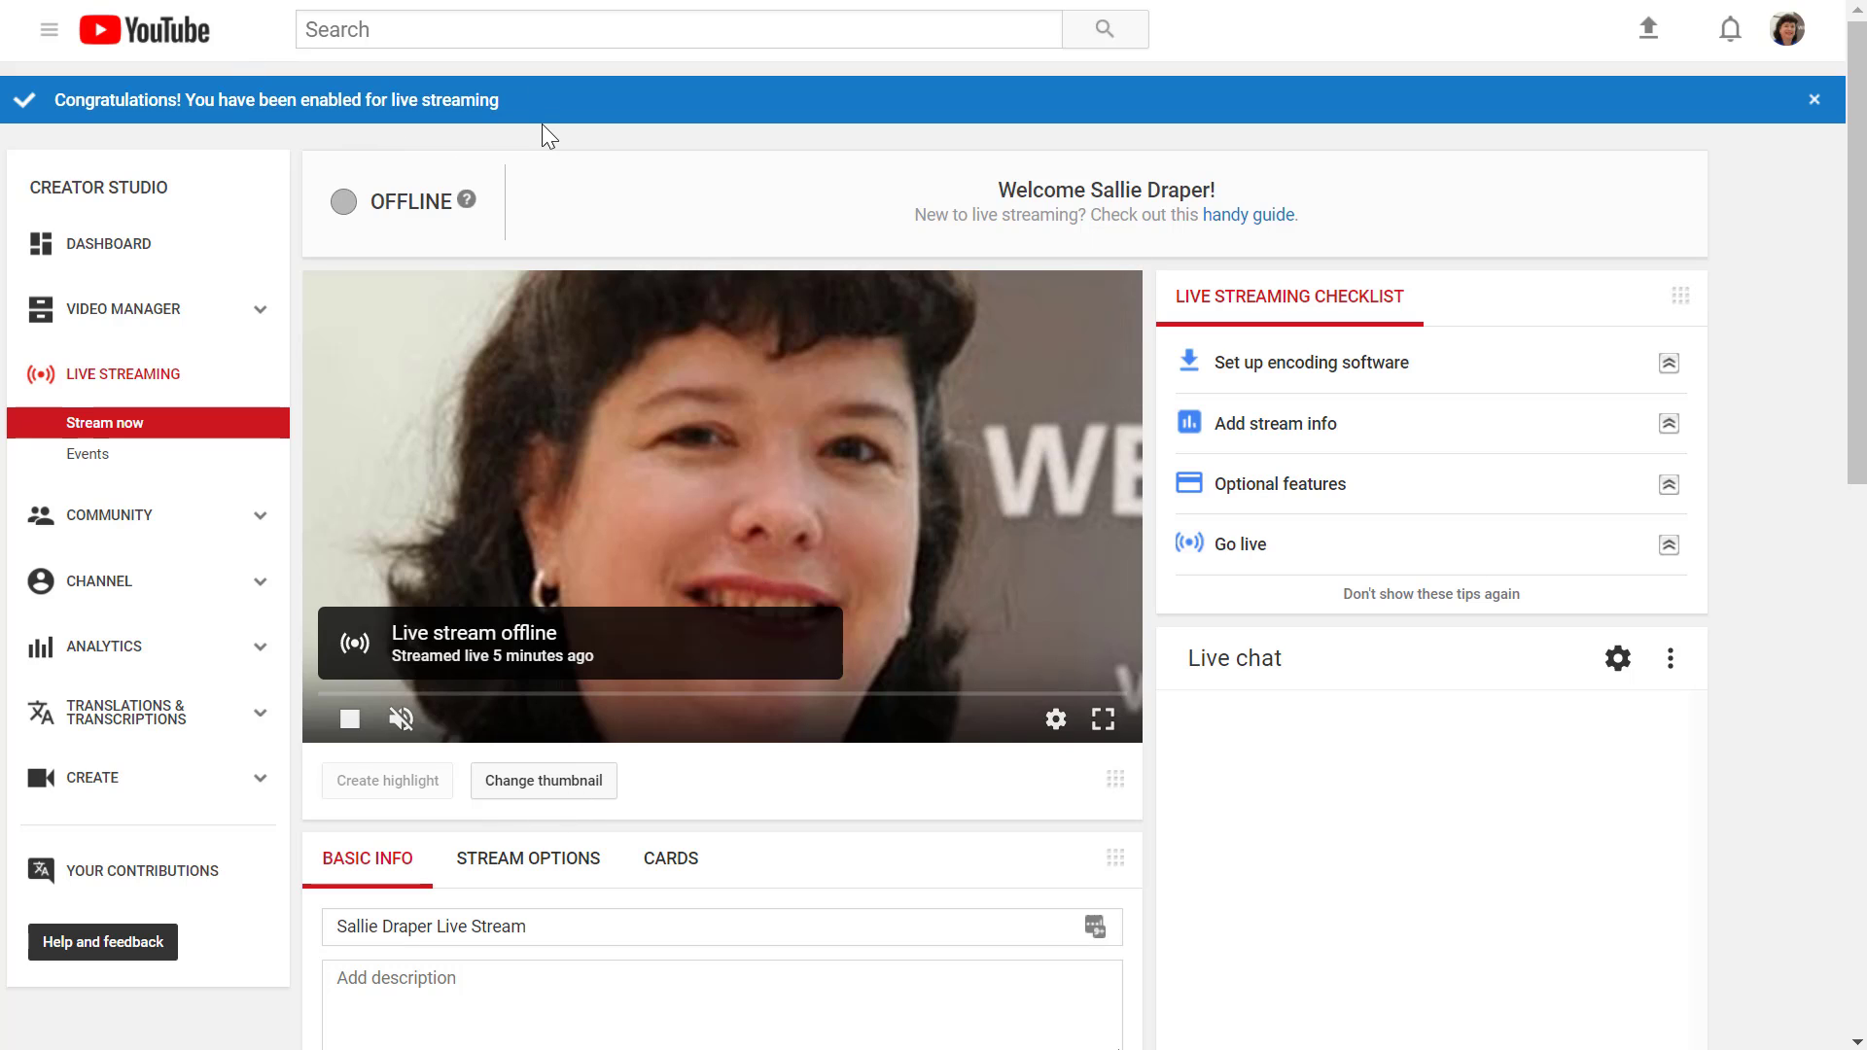
# Step: Dismiss the live streaming notice and open the Guide to Encoding from the checklist's encoding software item
pyautogui.click(1817, 103)
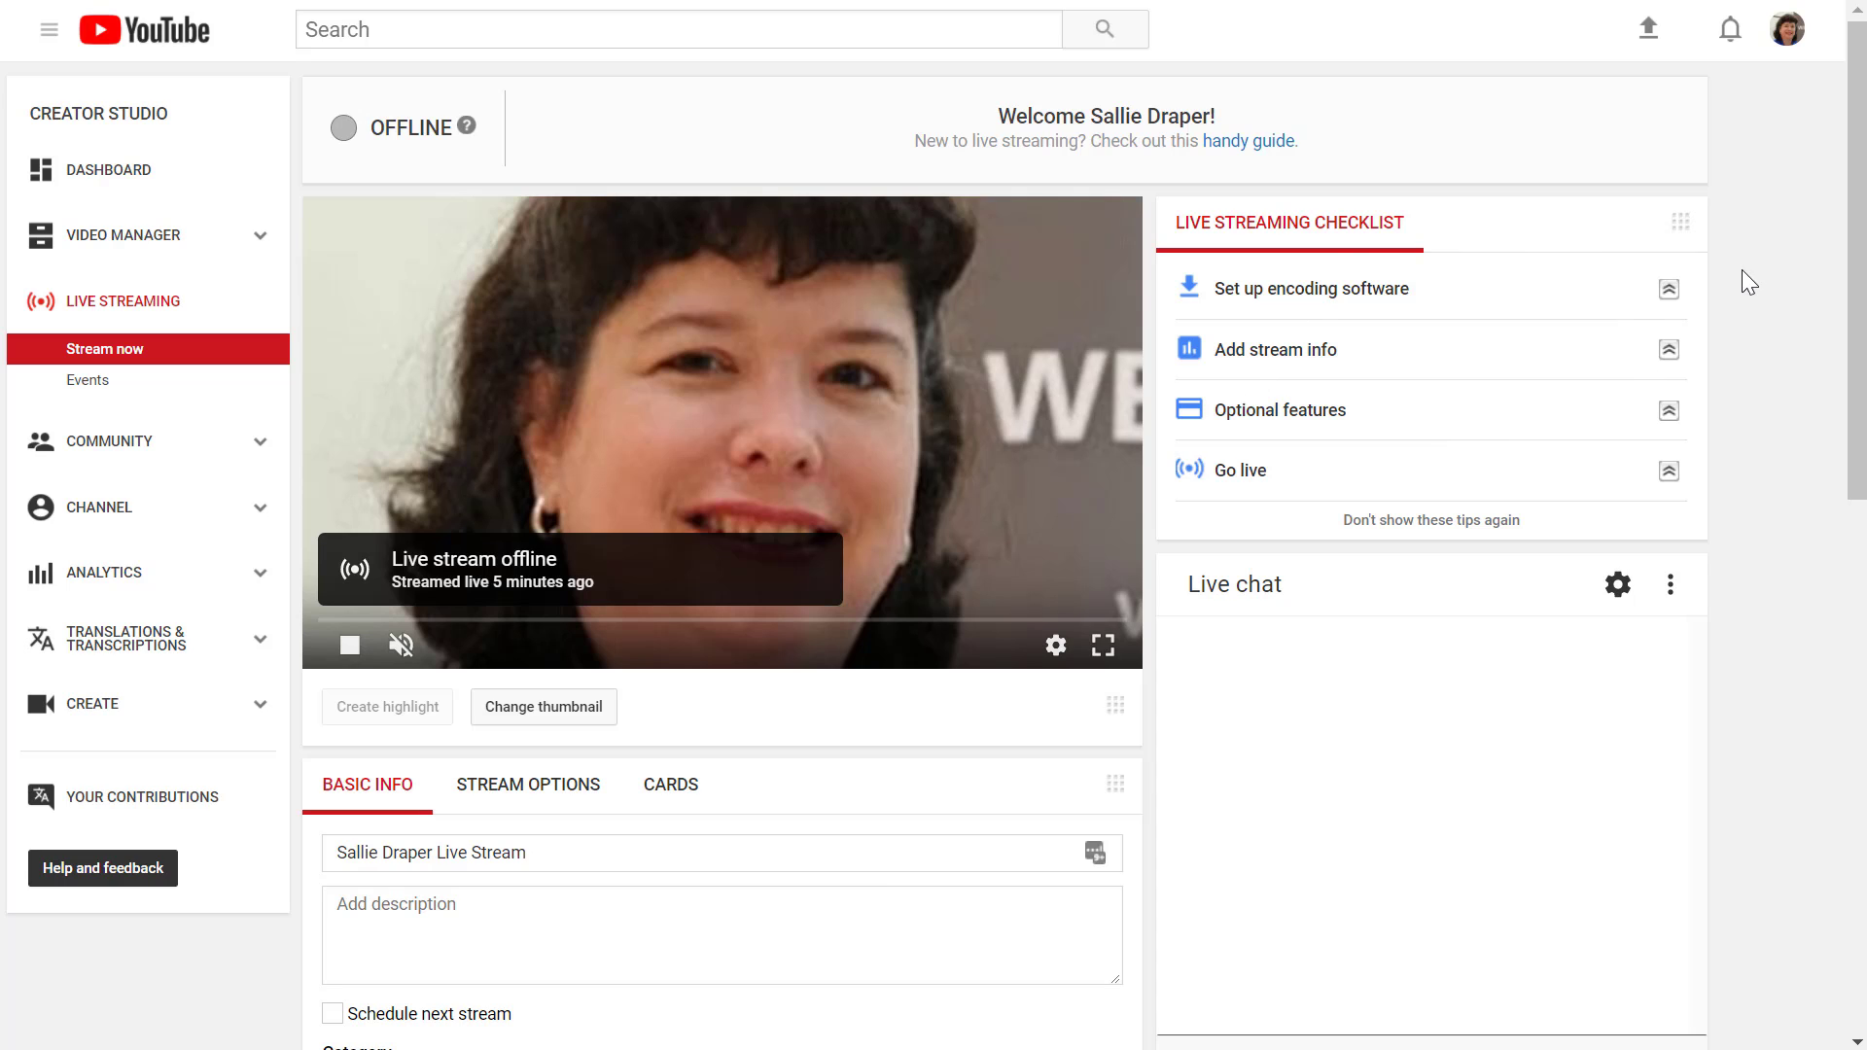
pyautogui.click(1668, 290)
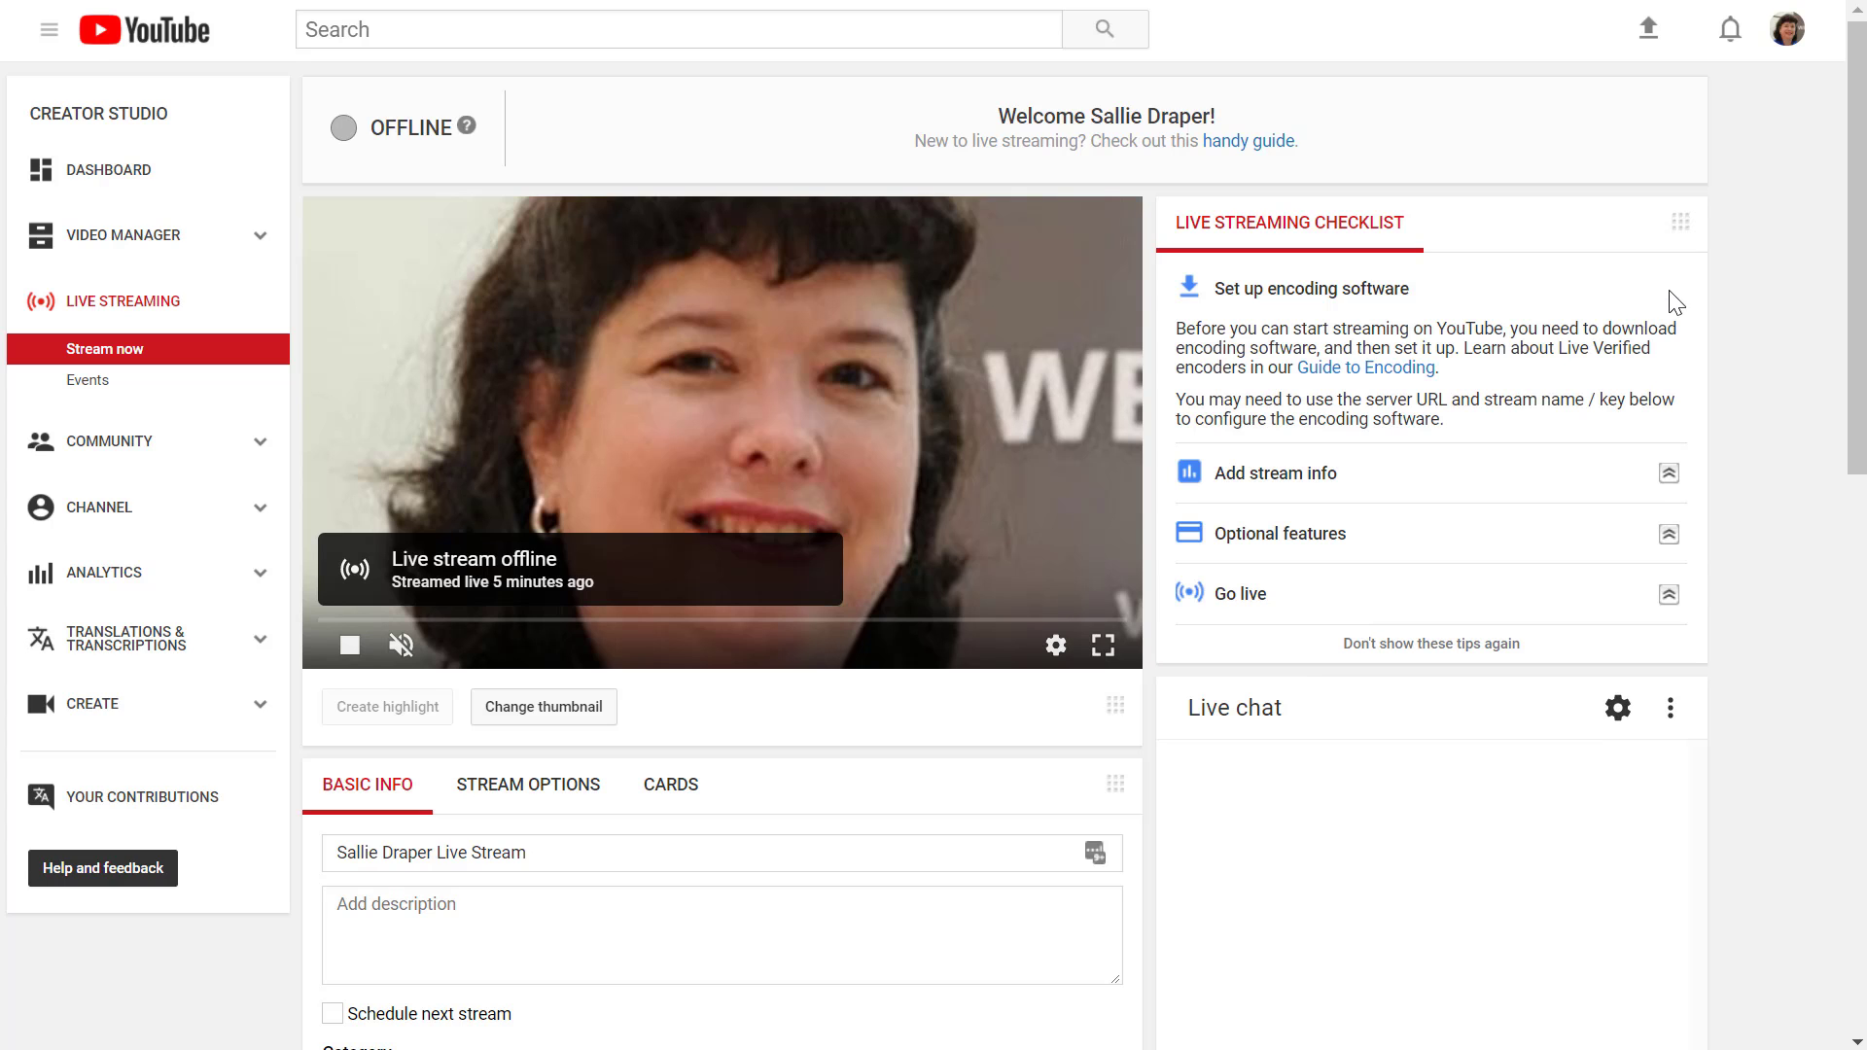
pyautogui.click(1428, 374)
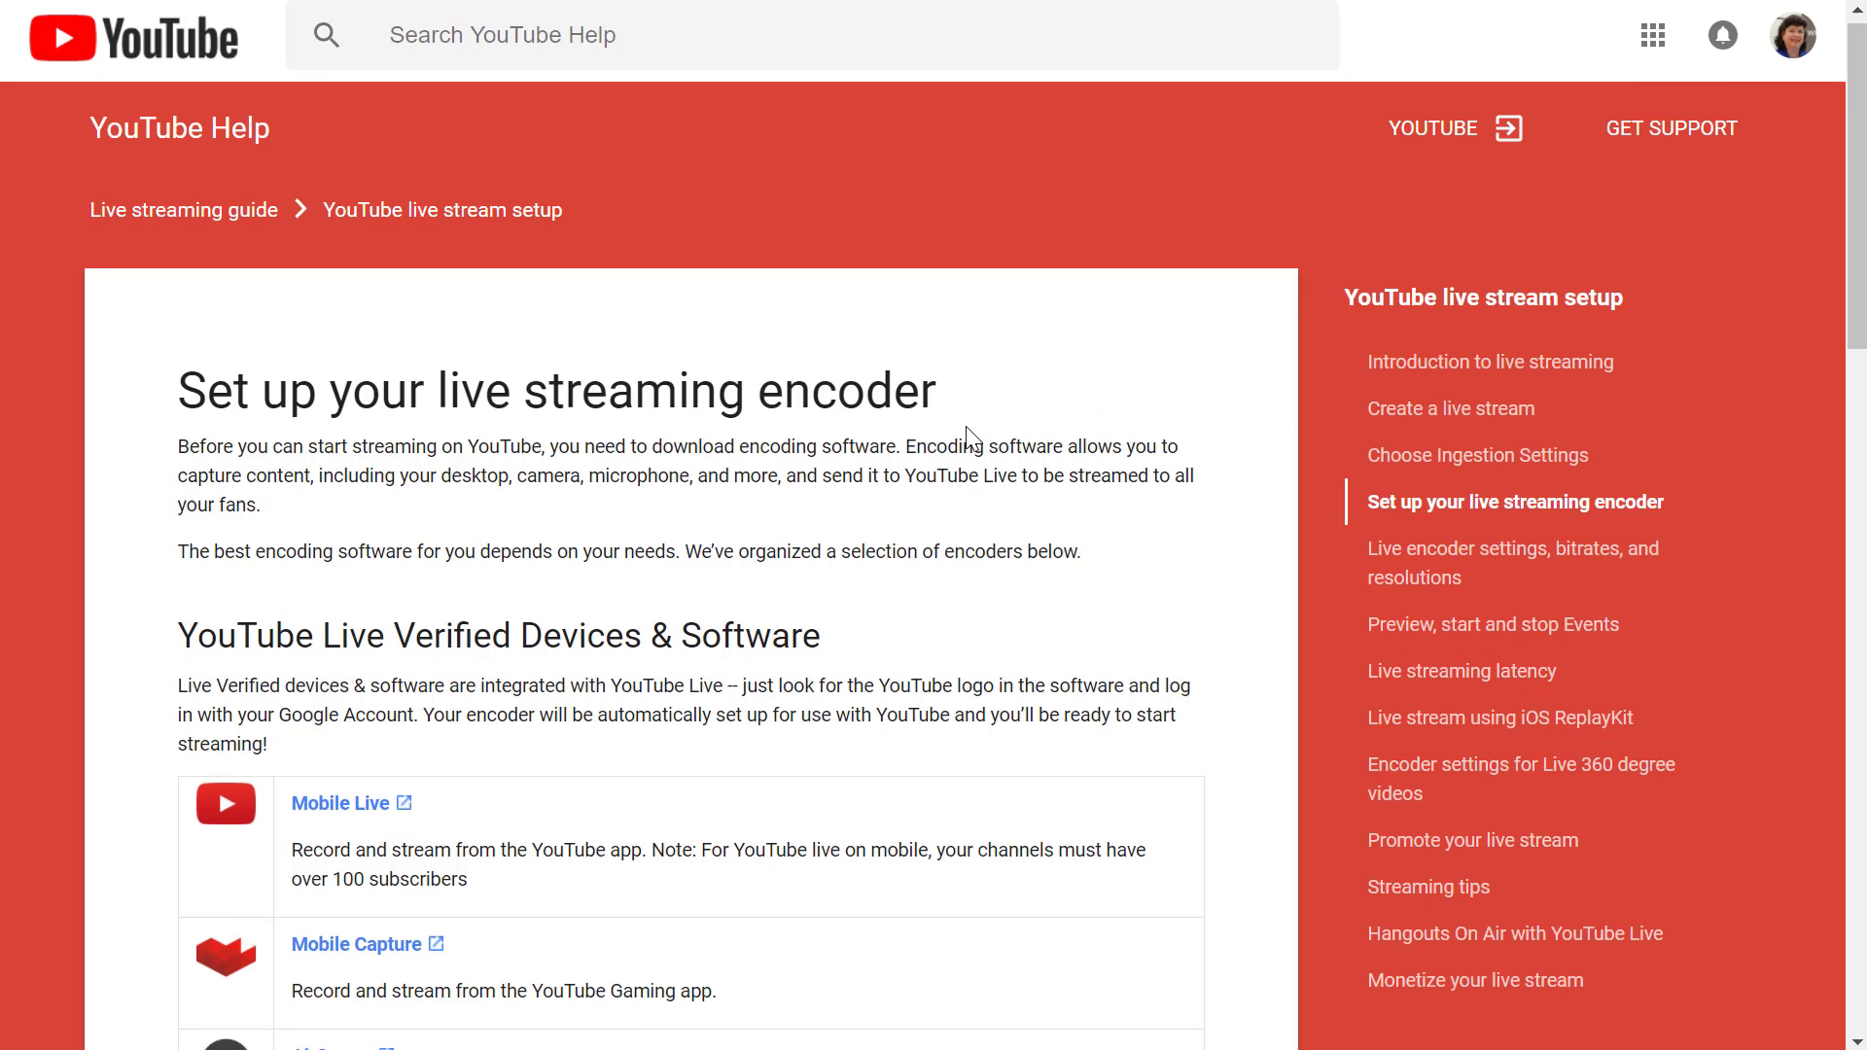
# Step: Open the Open Broadcaster Software site from the help article's Other Encoders section and download OBS Studio for Windows 7+
pyautogui.scroll(-1, 970, 430)
pyautogui.scroll(-1, 970, 437)
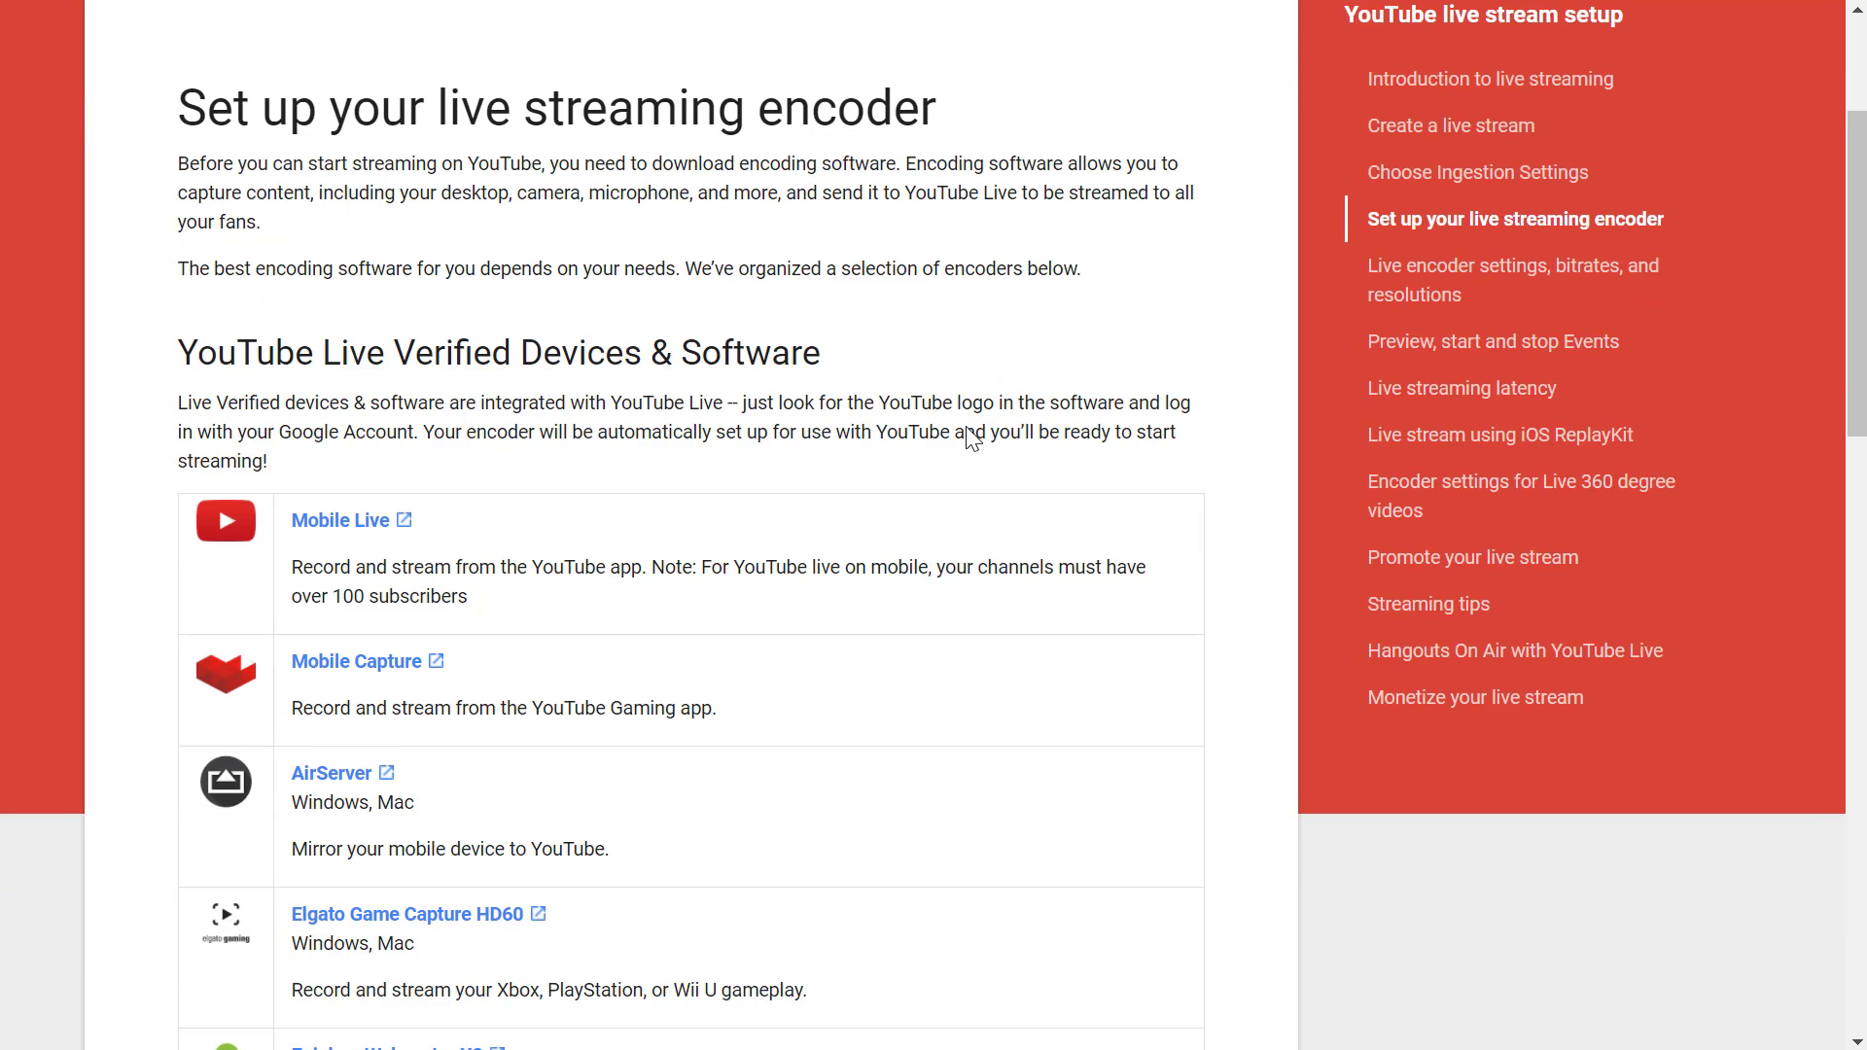
pyautogui.scroll(-3, 971, 437)
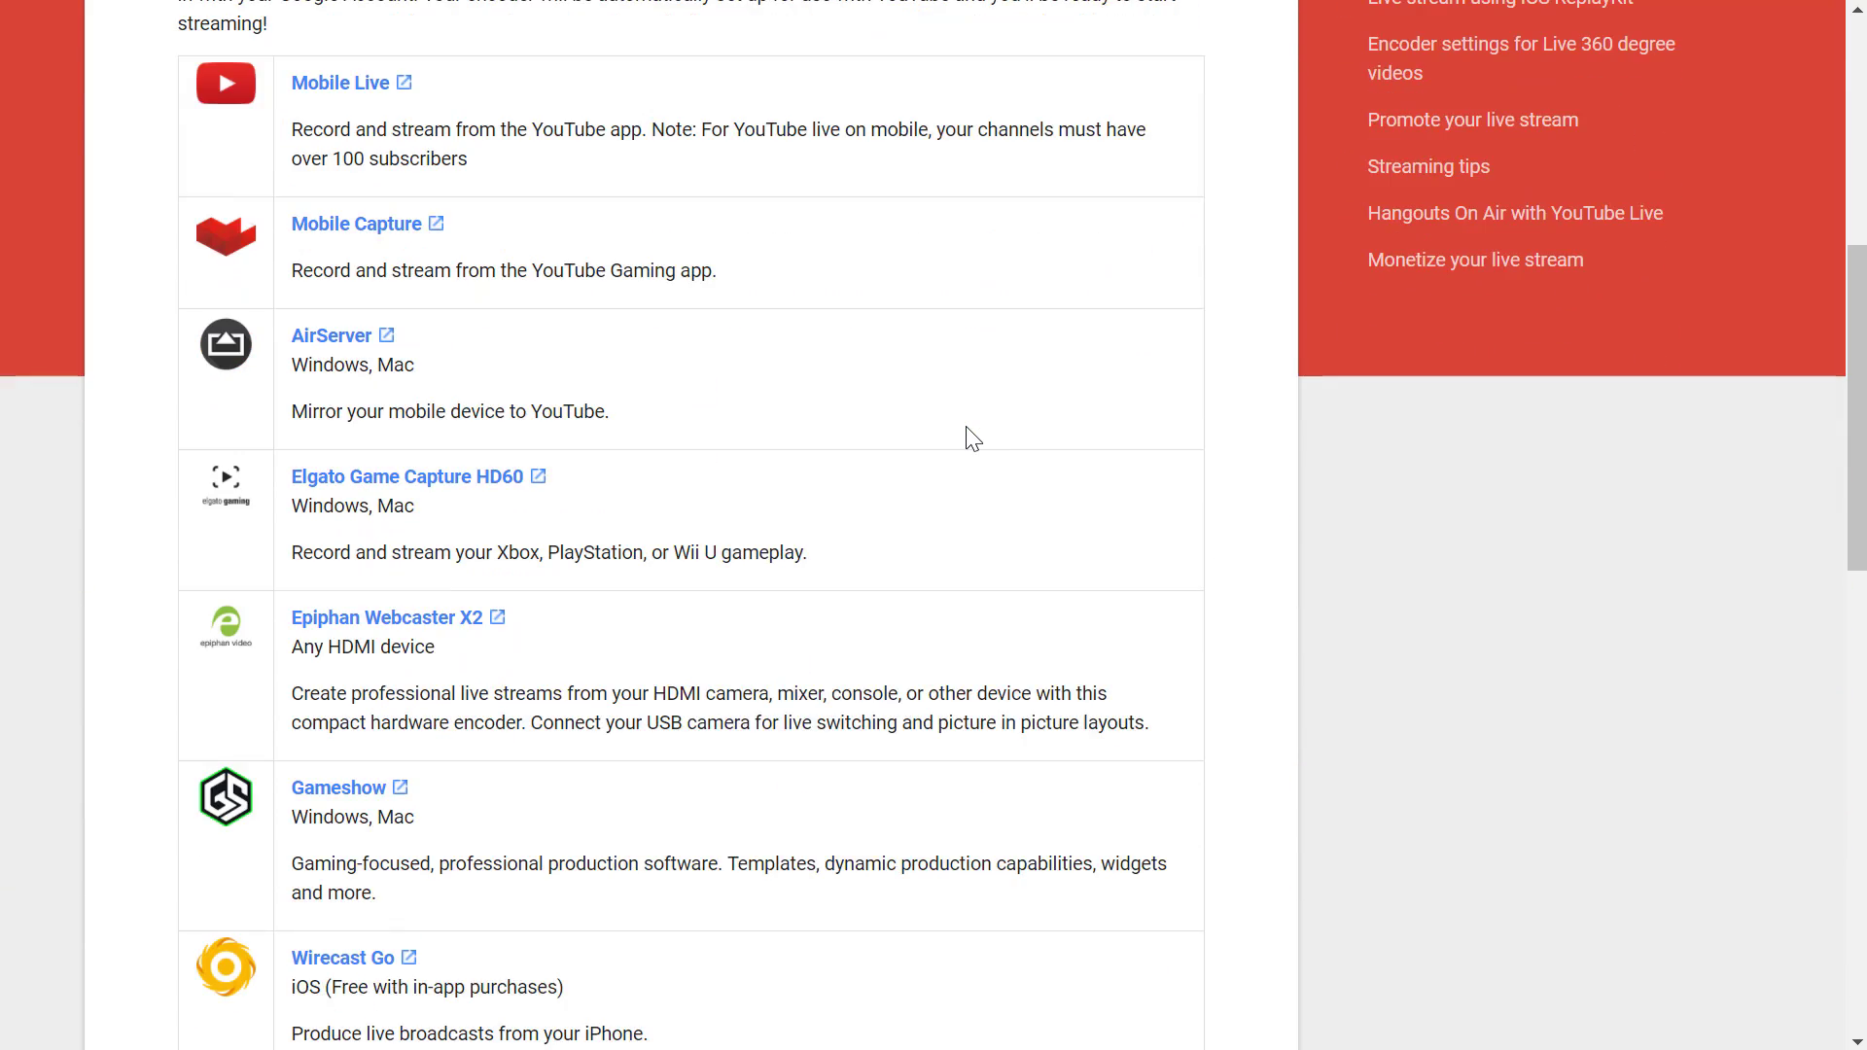
pyautogui.scroll(-2, 970, 438)
pyautogui.scroll(-5, 970, 438)
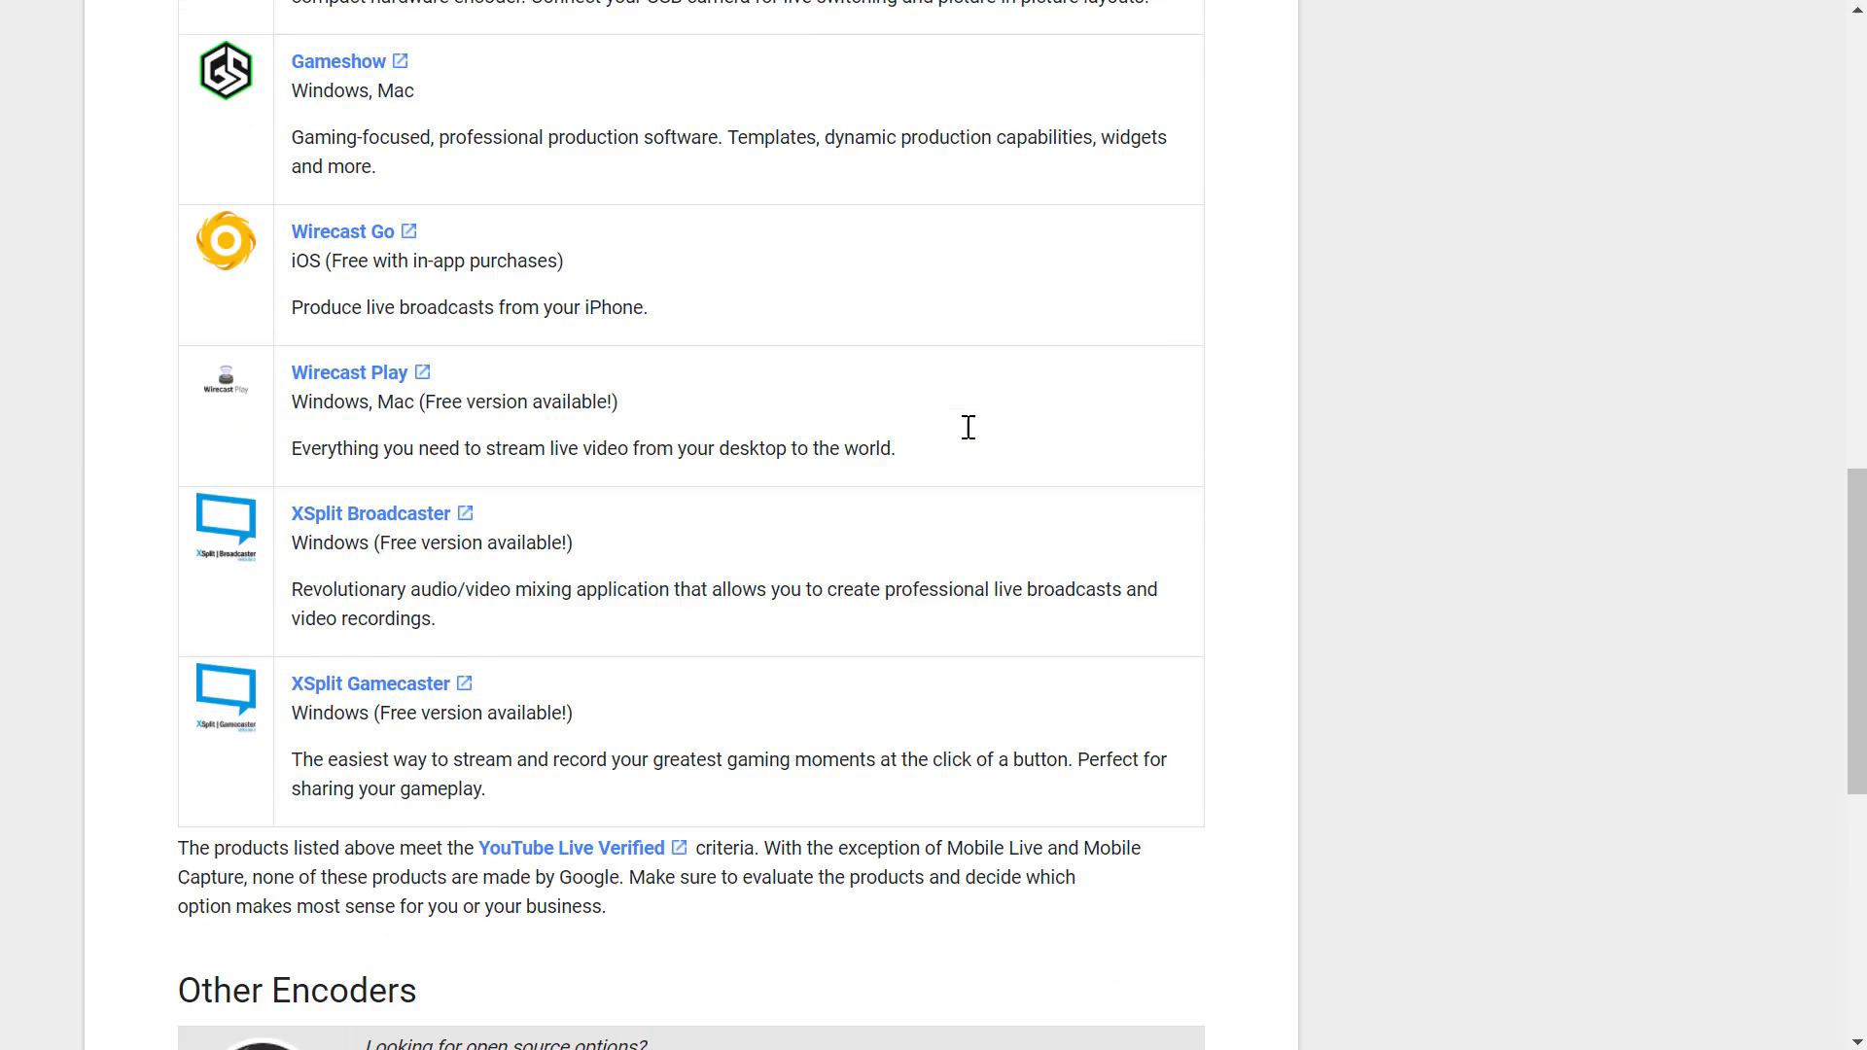
pyautogui.scroll(-1, 970, 438)
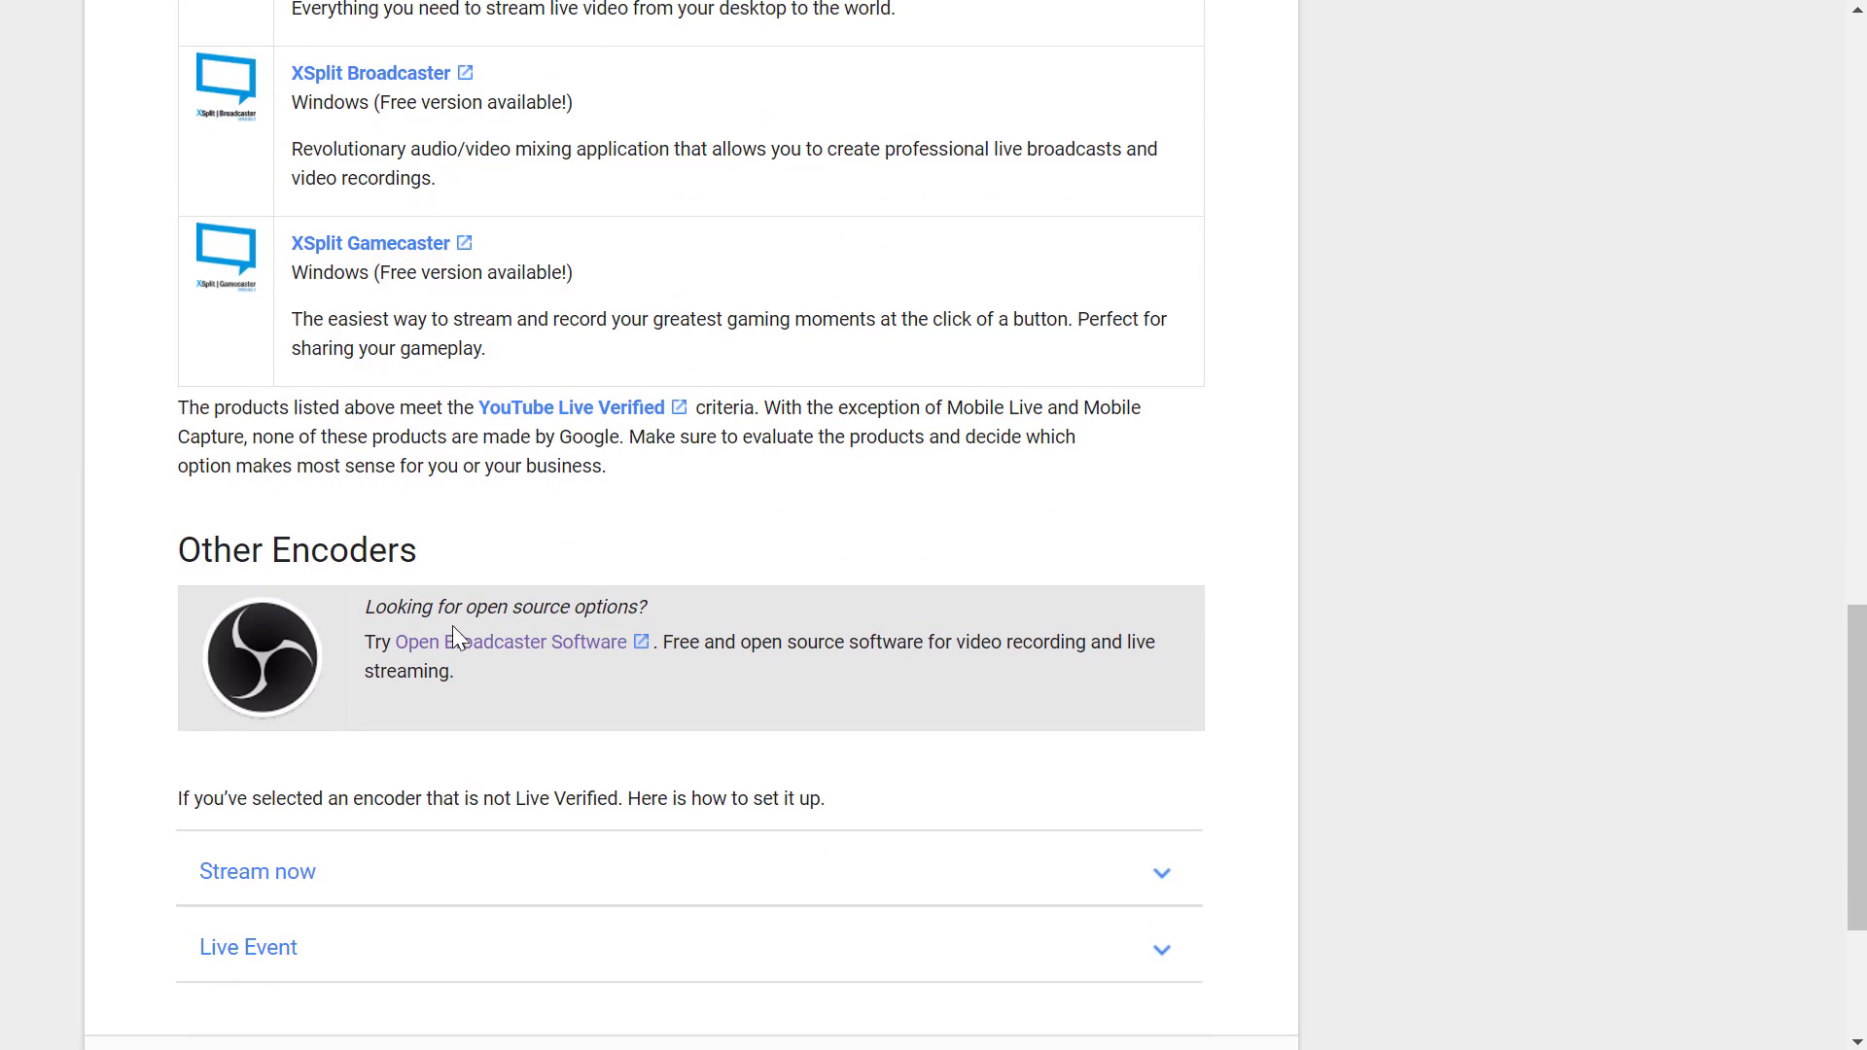
pyautogui.click(501, 643)
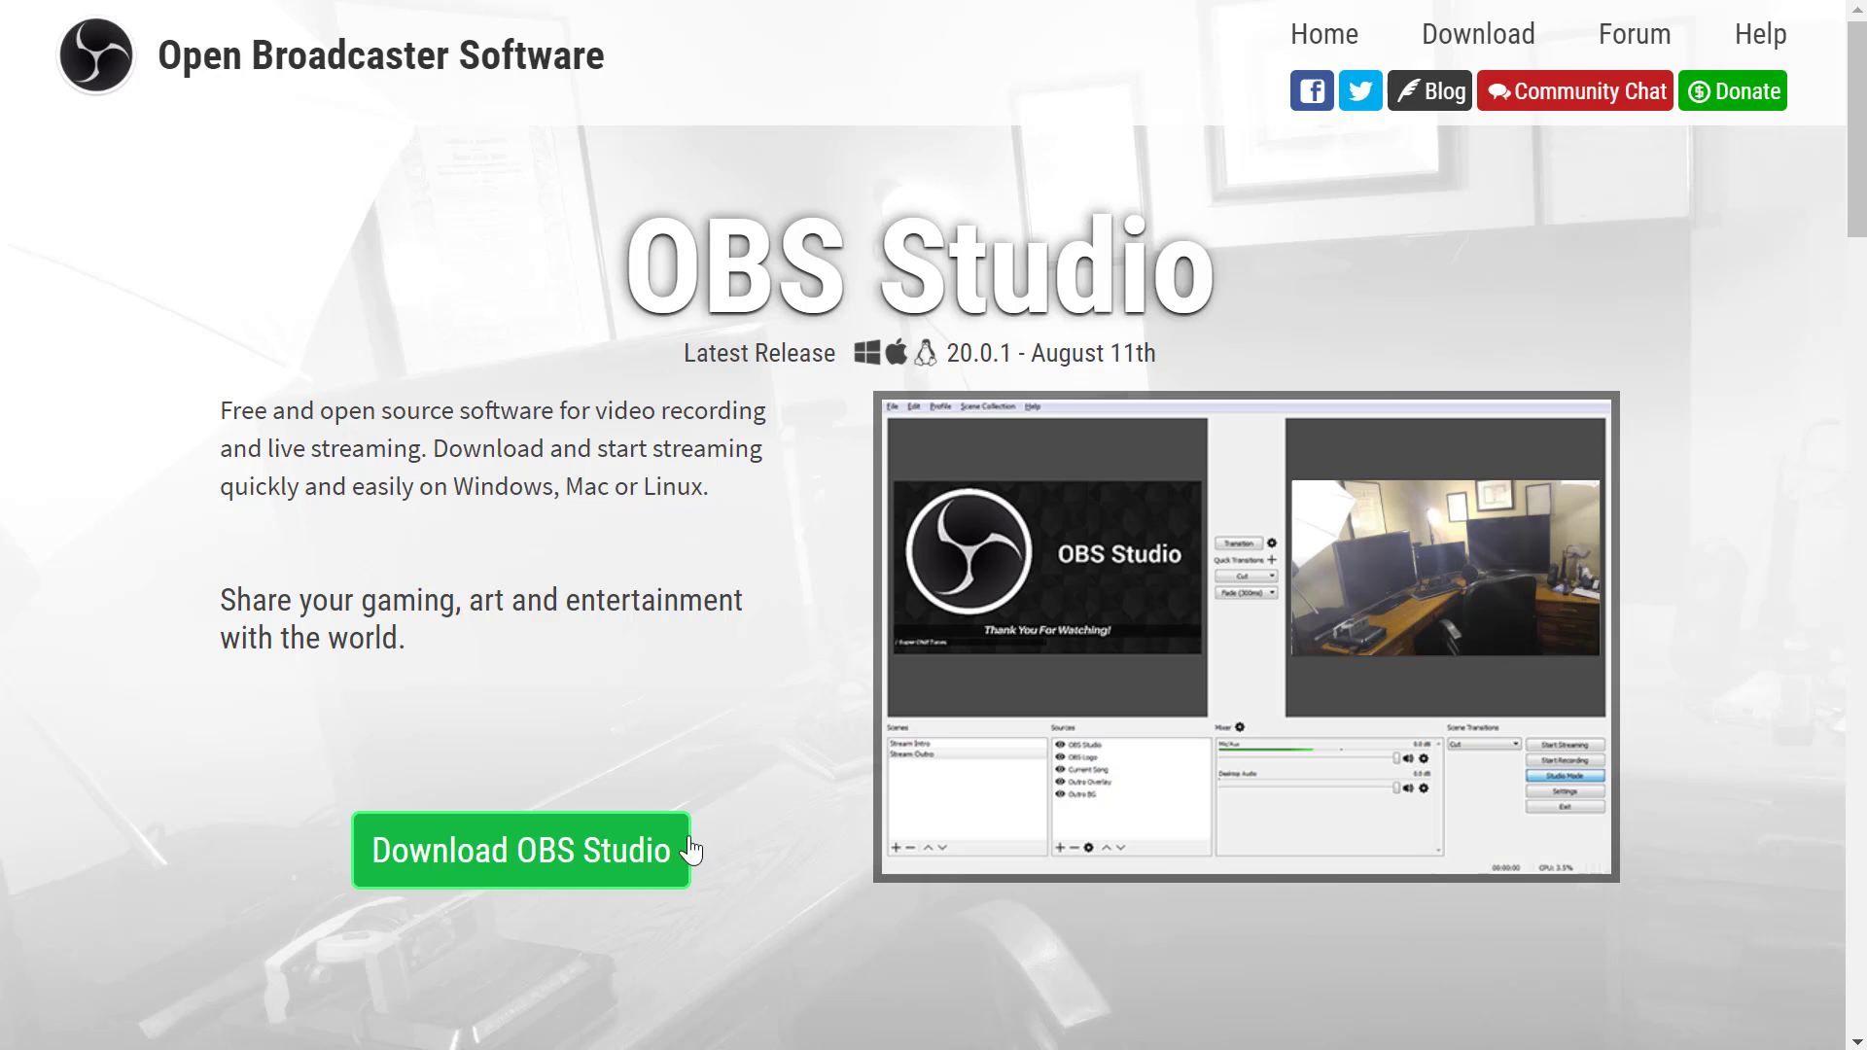
pyautogui.click(675, 853)
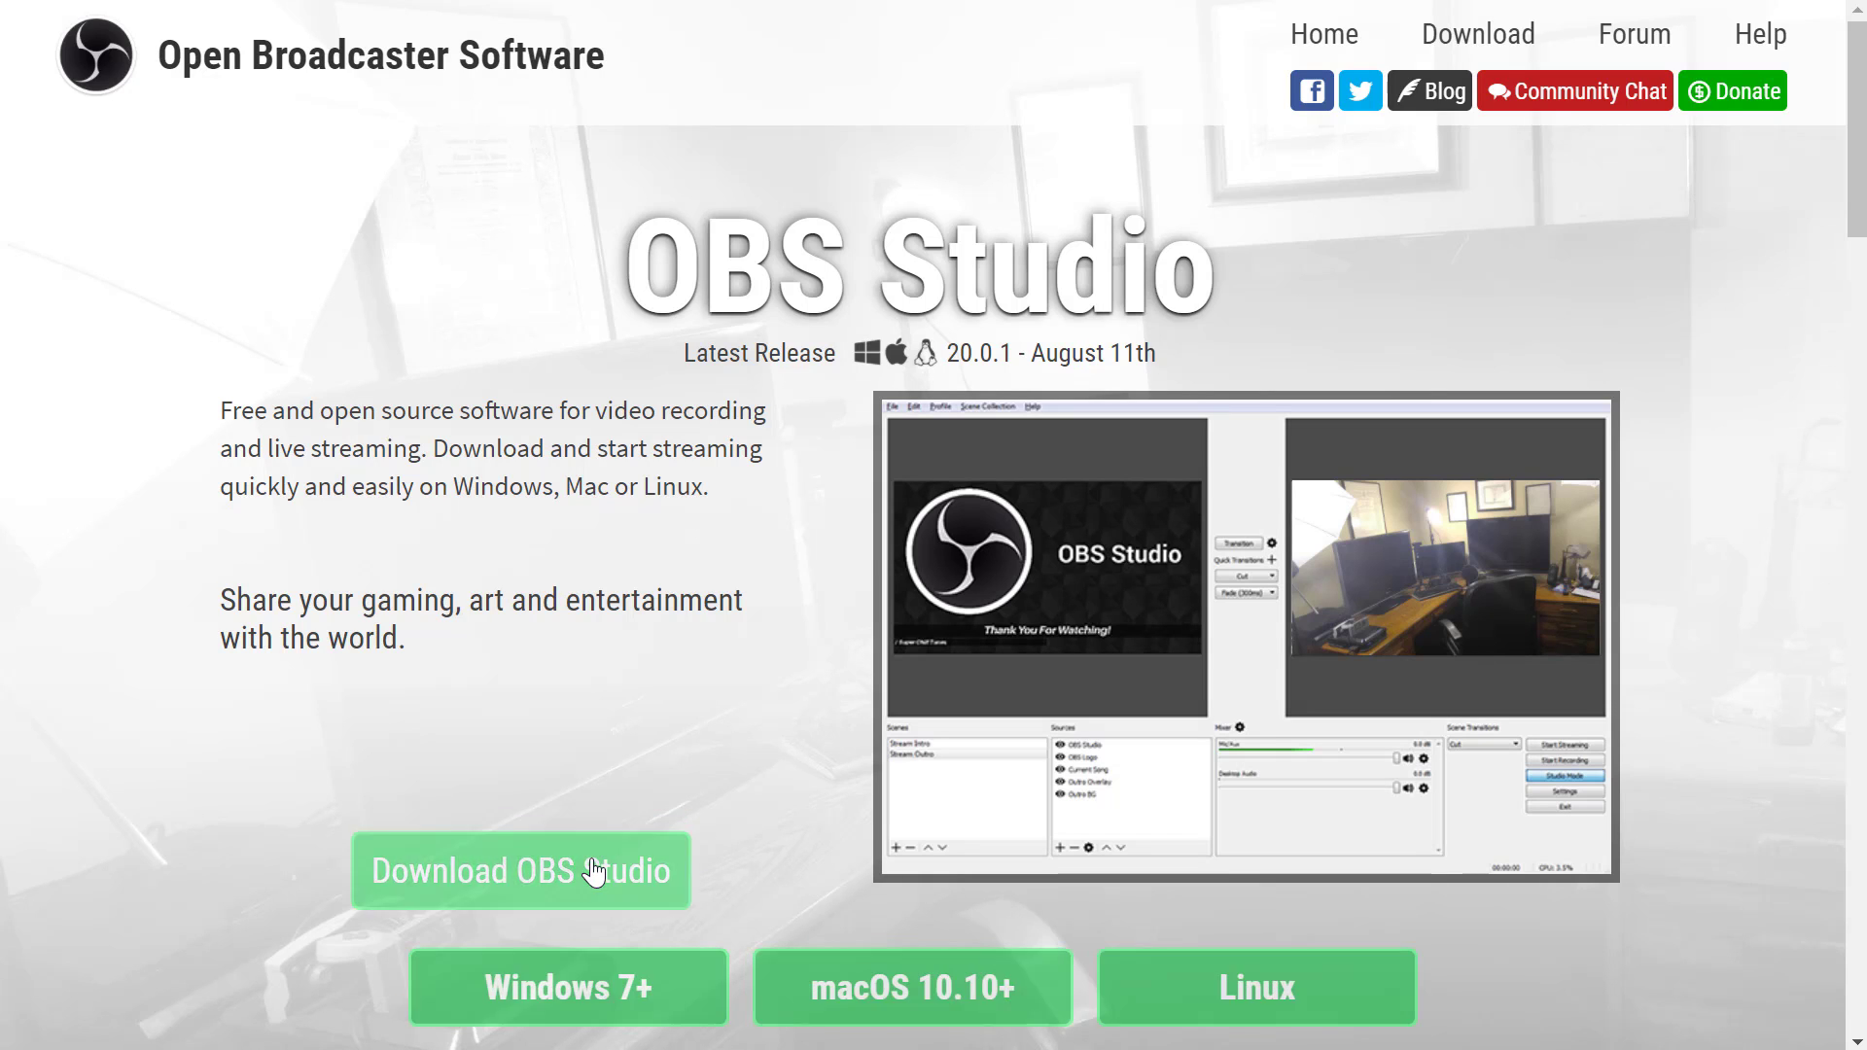
pyautogui.click(600, 989)
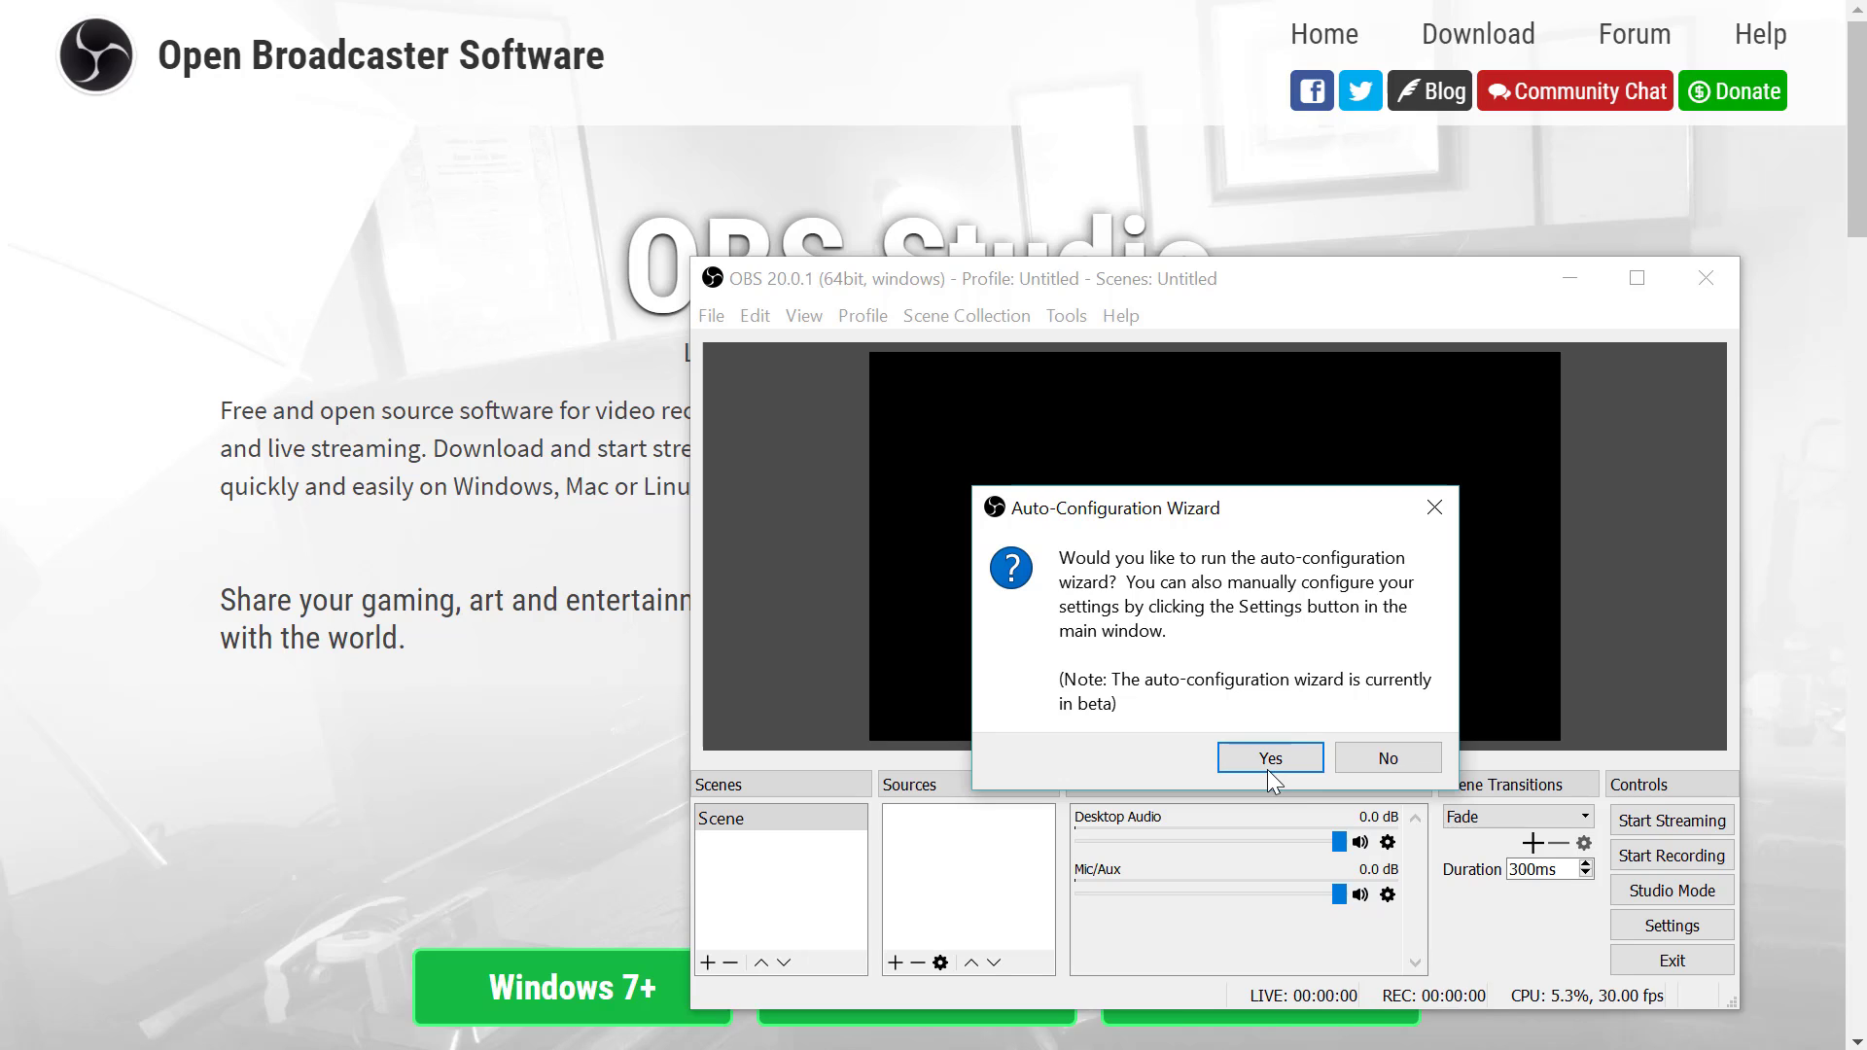
# Step: Run the auto-configuration wizard optimized for streaming, with the current 1920x1080 canvas and 60 FPS preferred when possible
pyautogui.click(1268, 760)
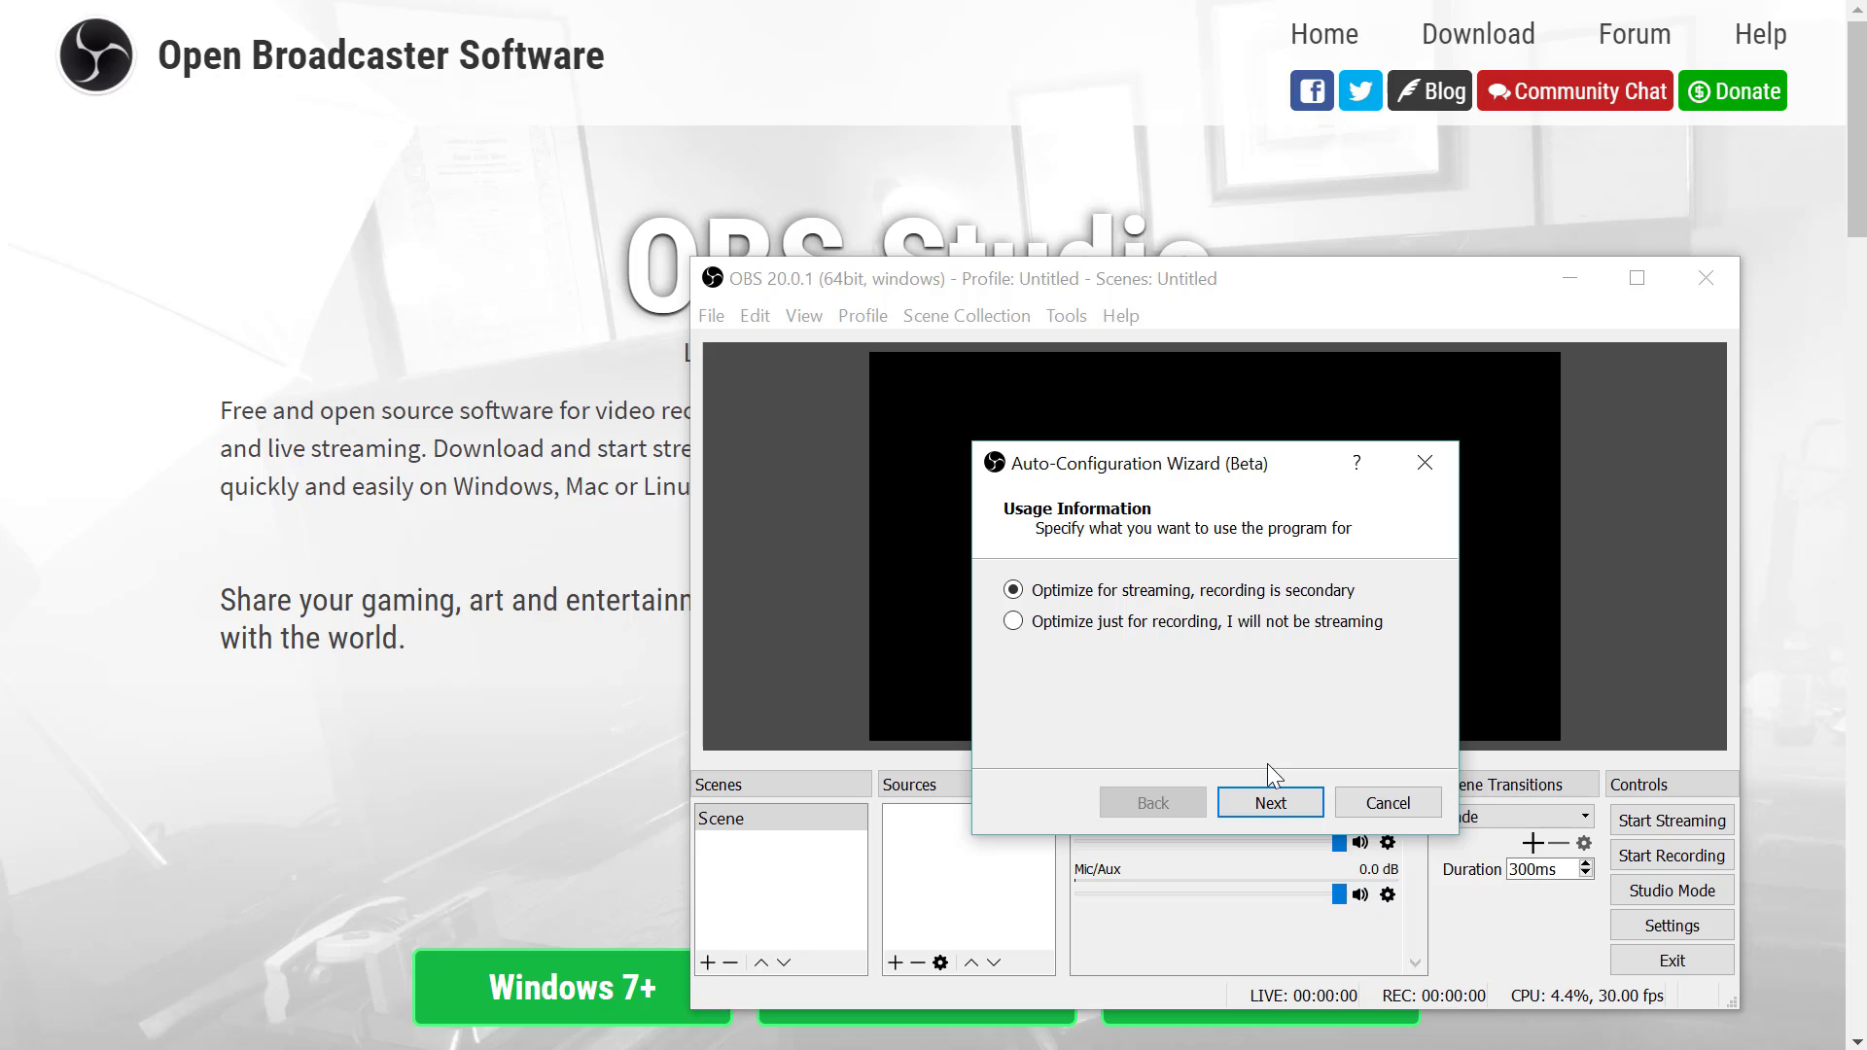
pyautogui.click(1297, 803)
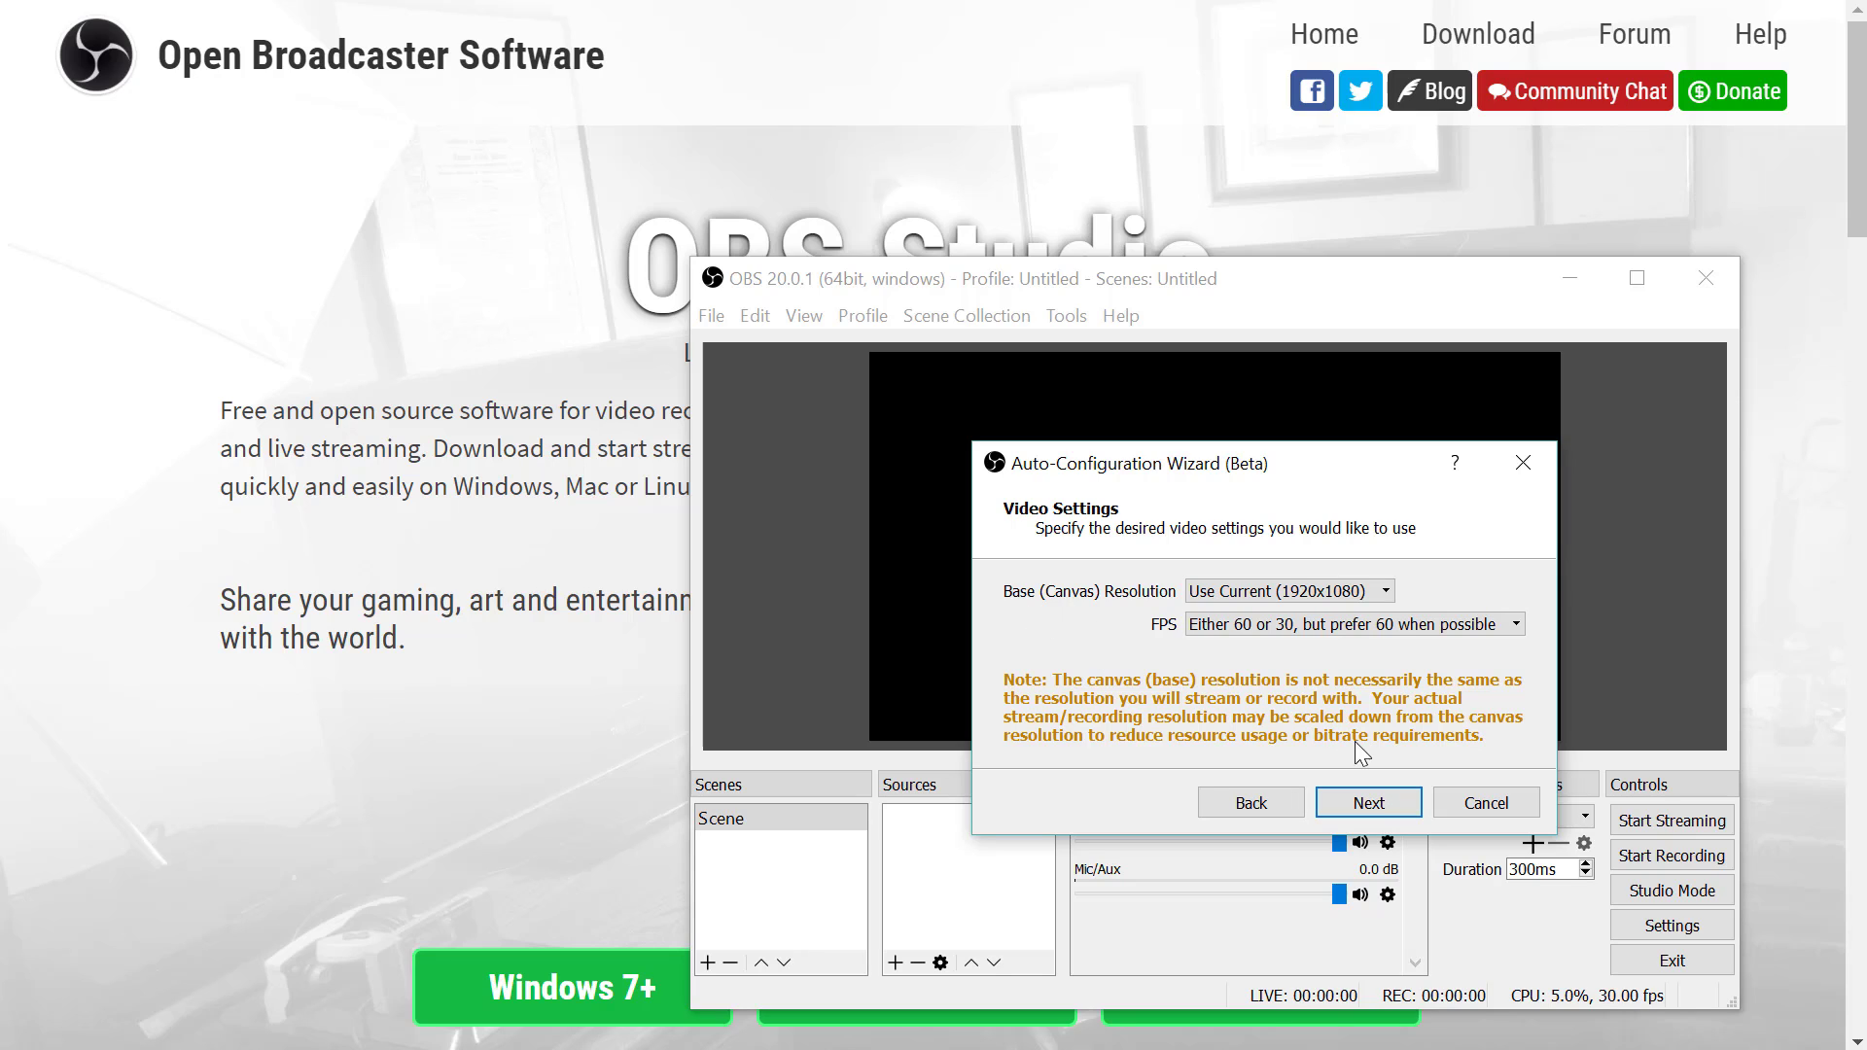
pyautogui.click(1382, 807)
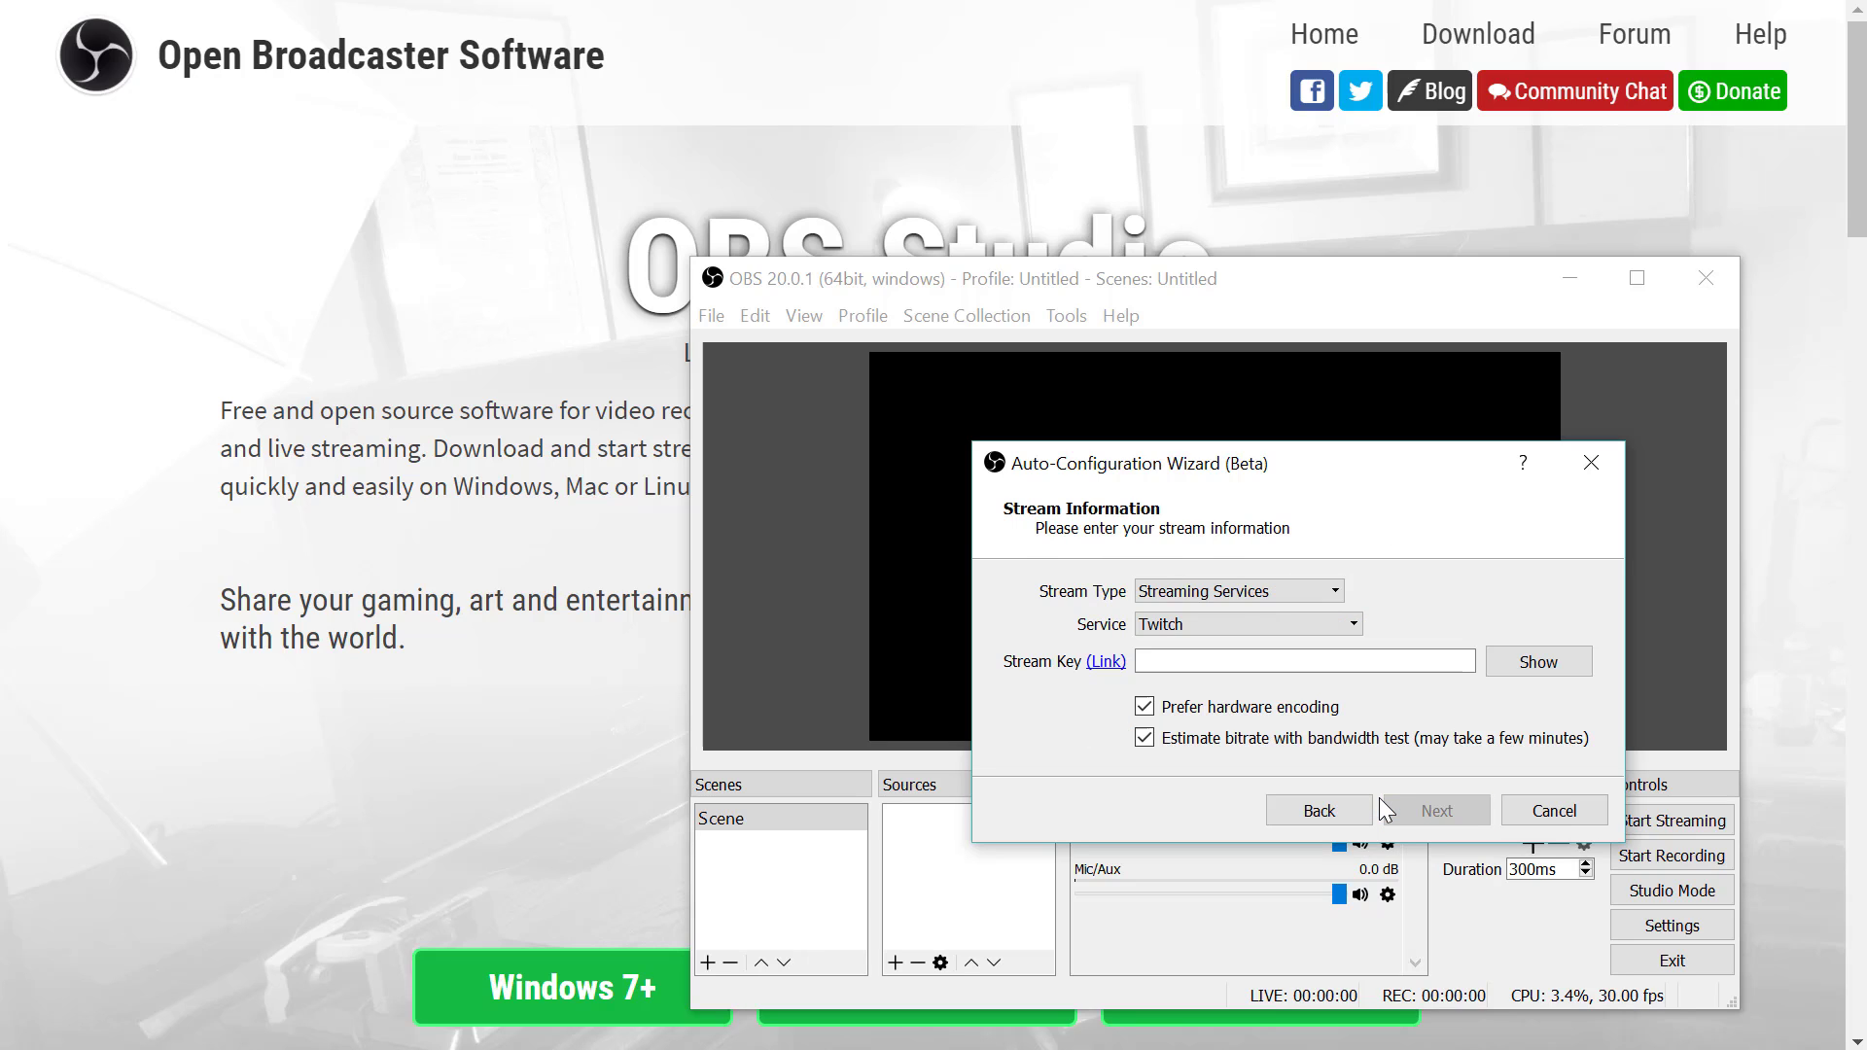
# Step: Choose YouTube / YouTube Gaming as the service, with Streaming Services as the stream type
pyautogui.click(1331, 595)
pyautogui.click(1331, 596)
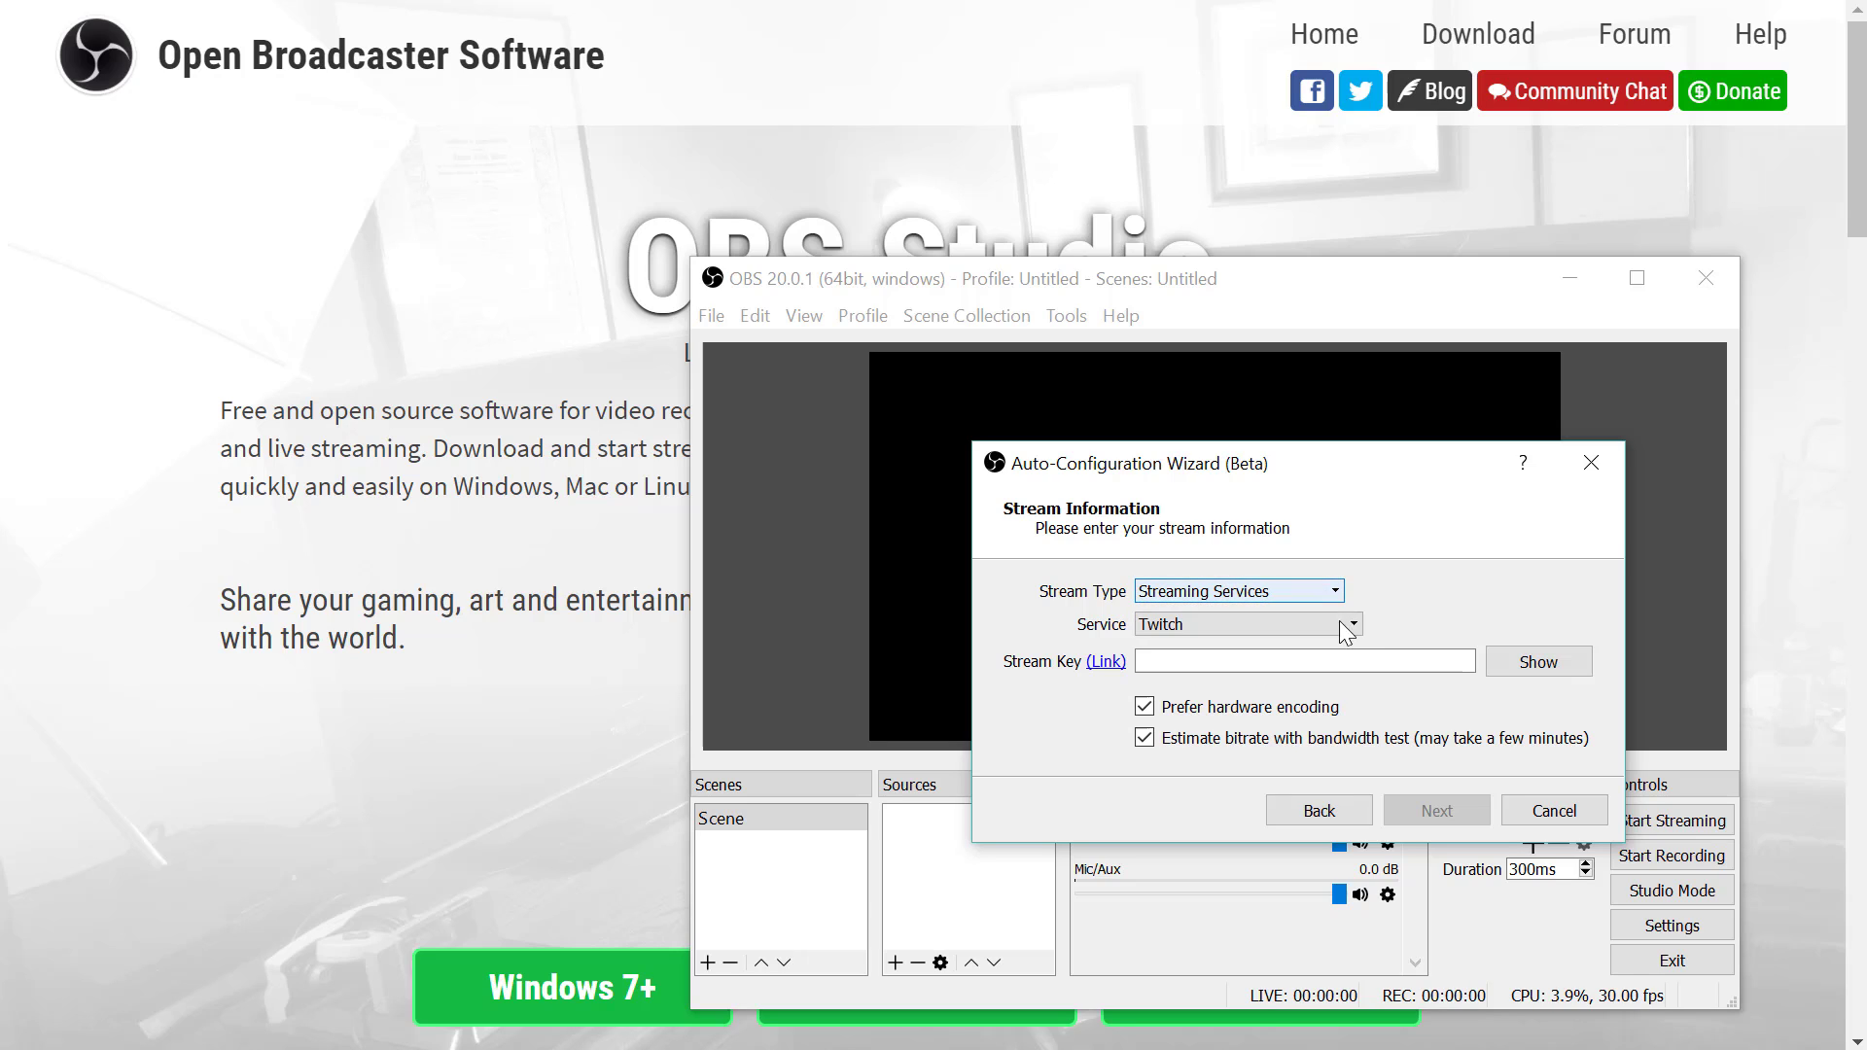
pyautogui.click(1350, 625)
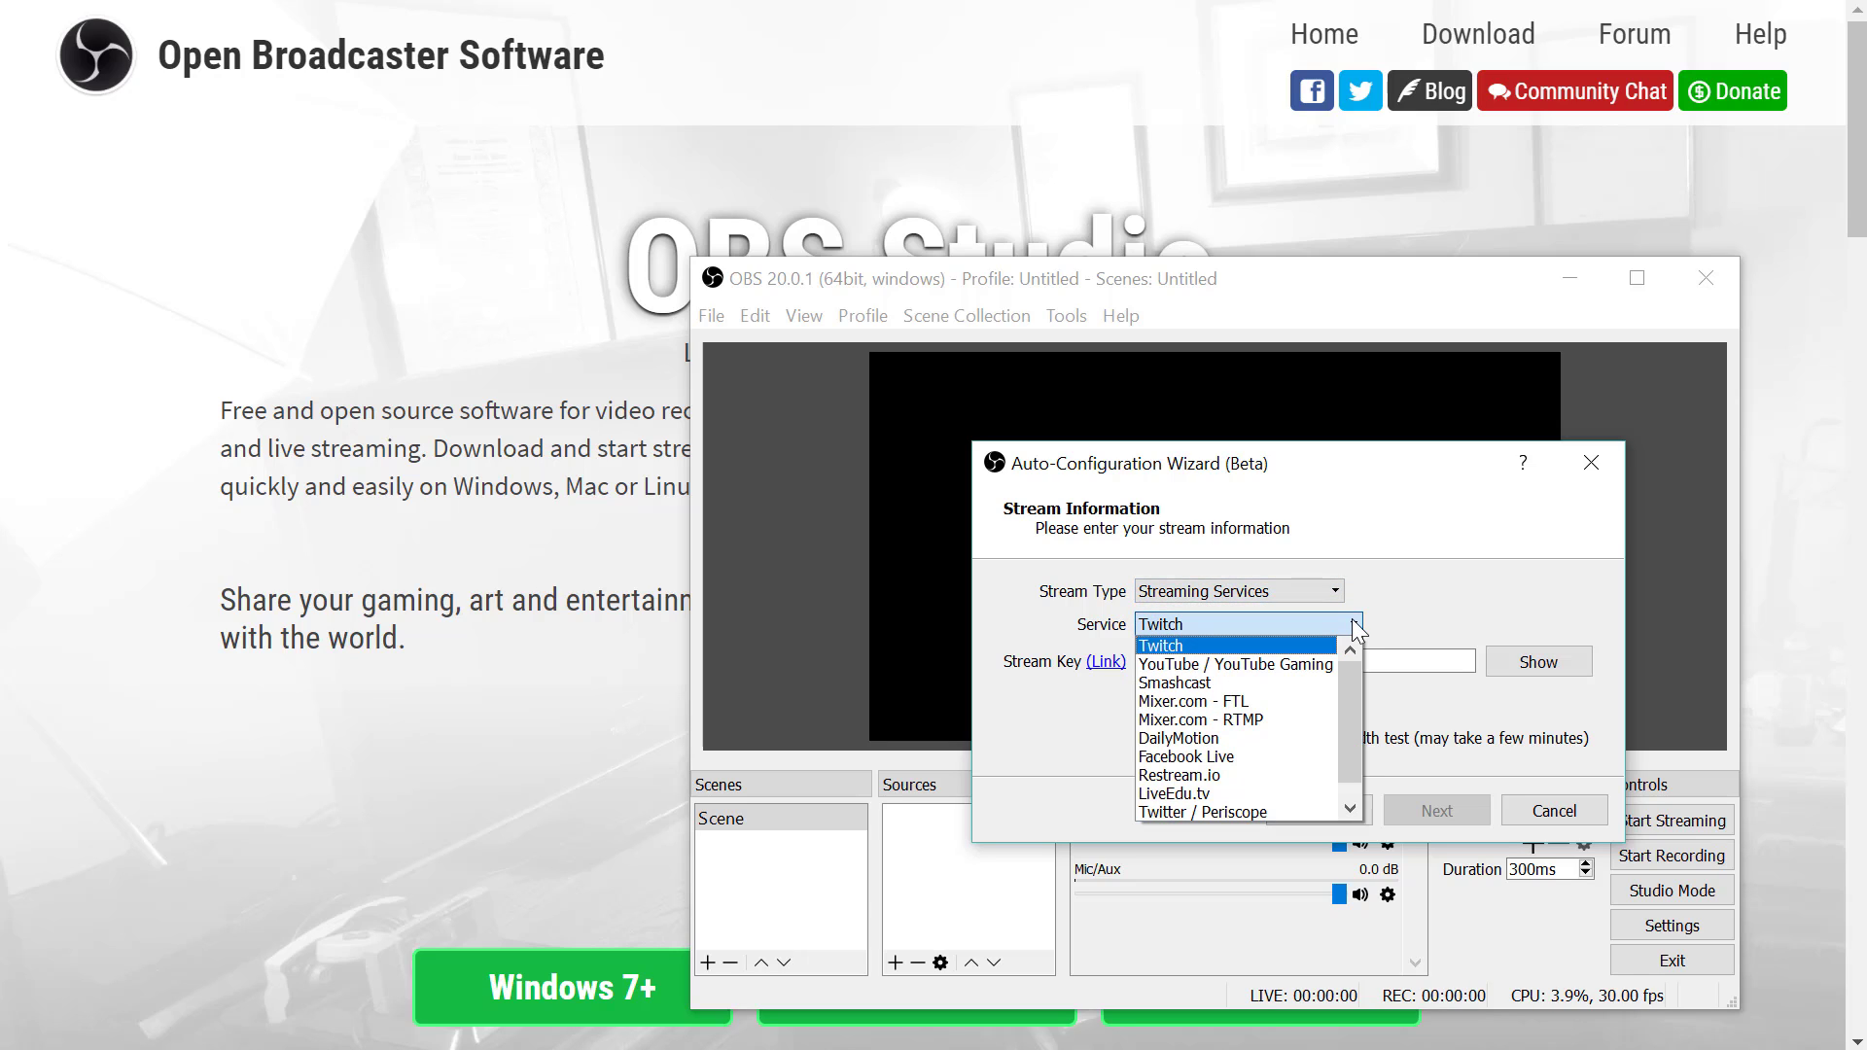
pyautogui.click(1328, 664)
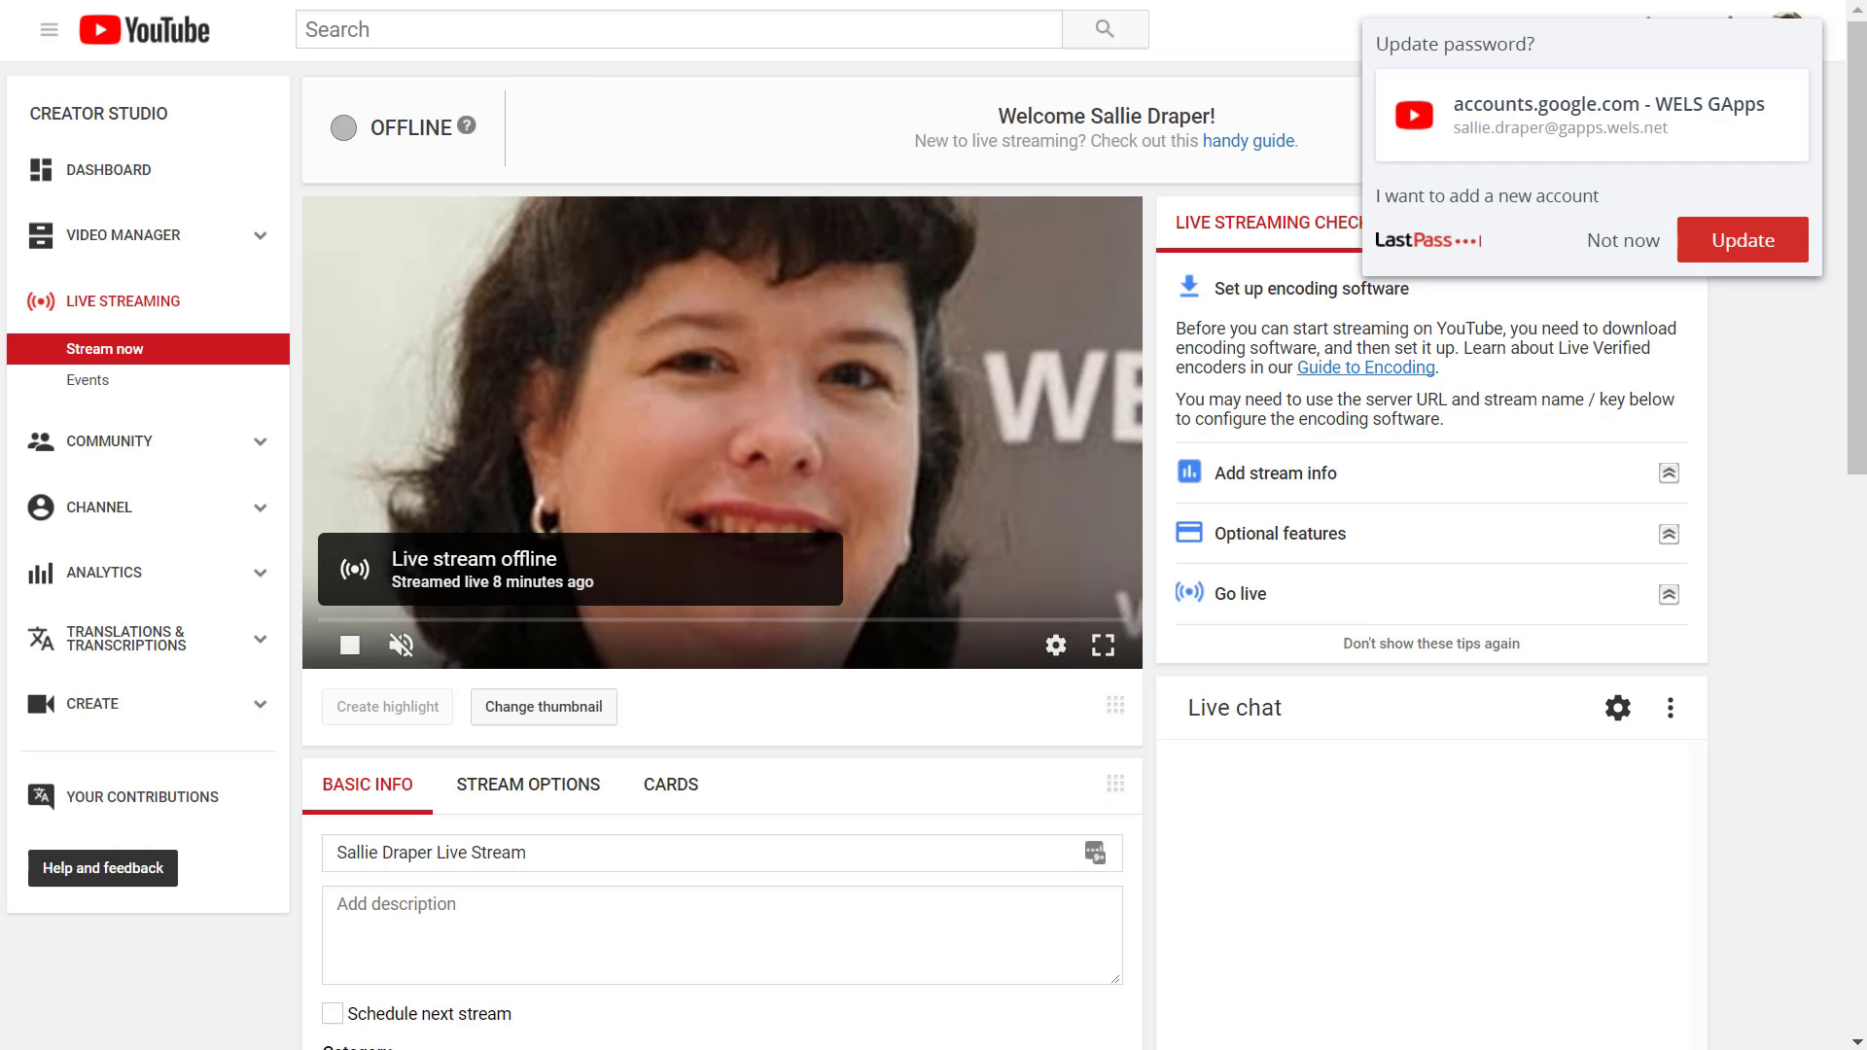
# Step: Locate the stream name/key under Encoder Setup on the YouTube live page and decline the password update
pyautogui.scroll(-8, 658, 692)
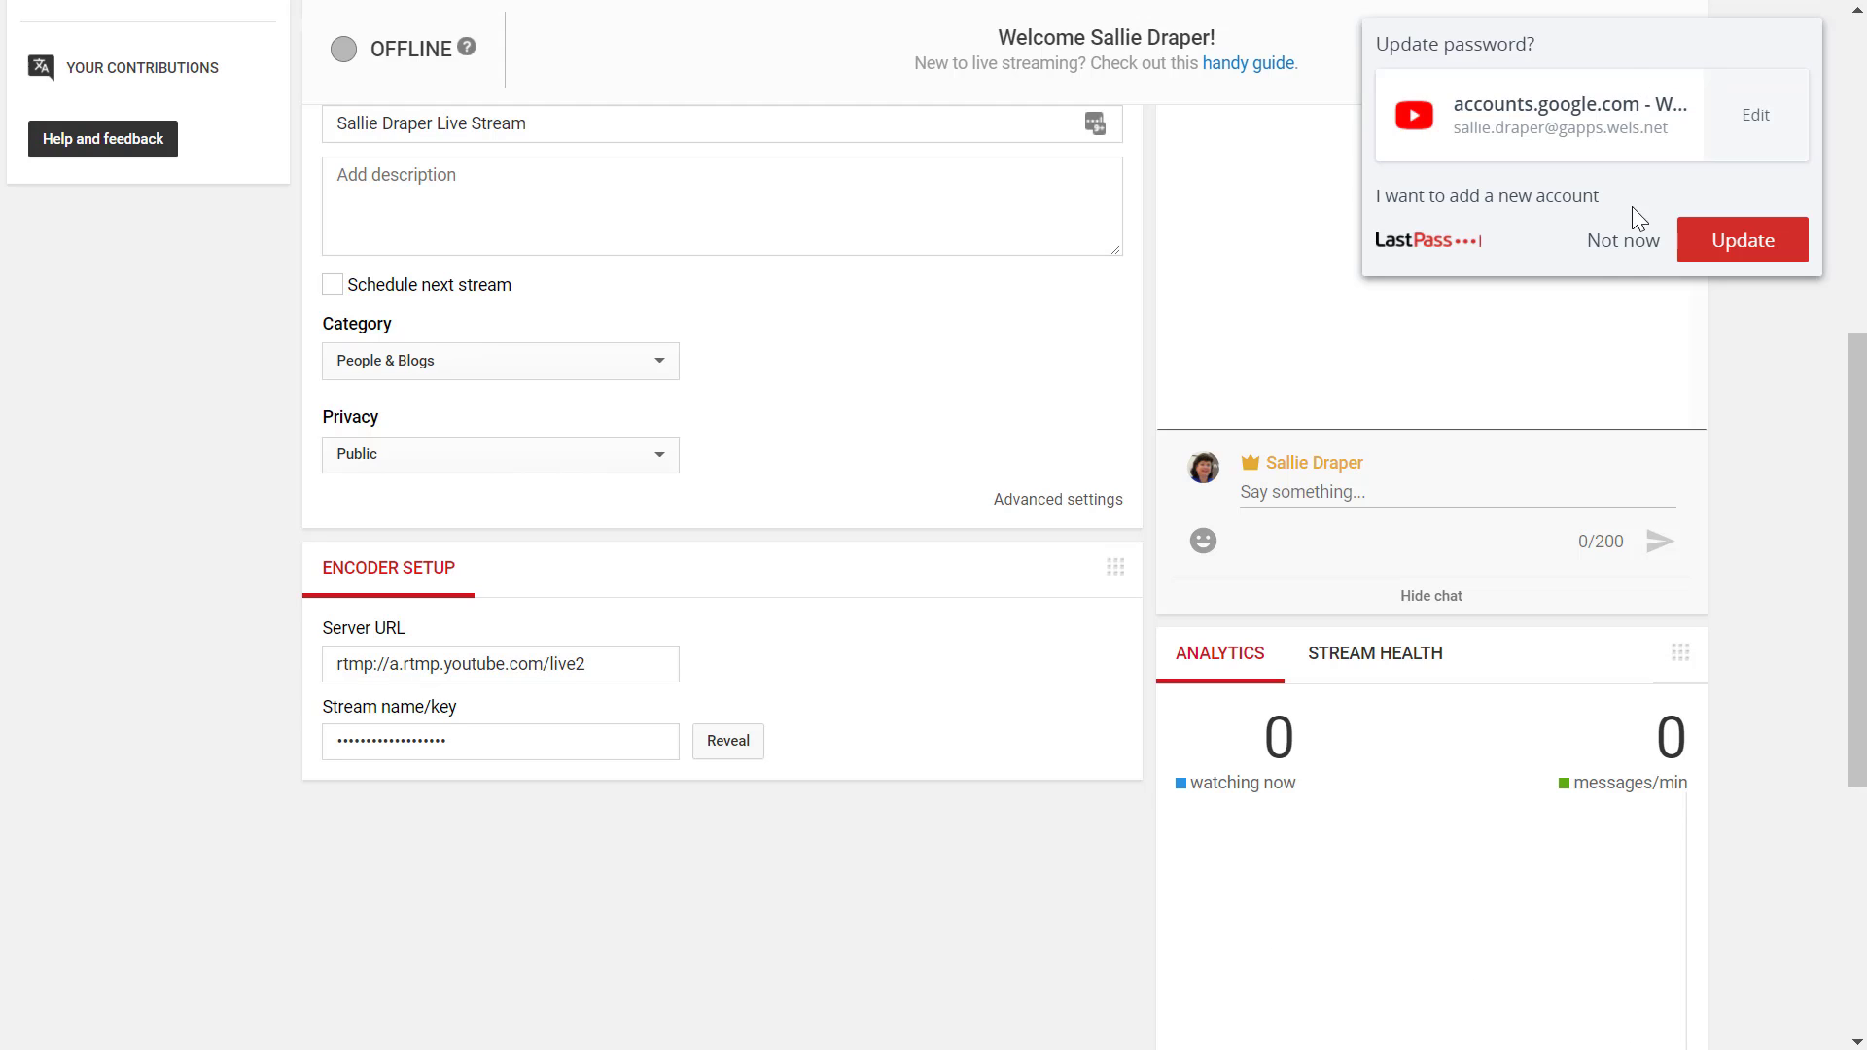
pyautogui.click(1619, 243)
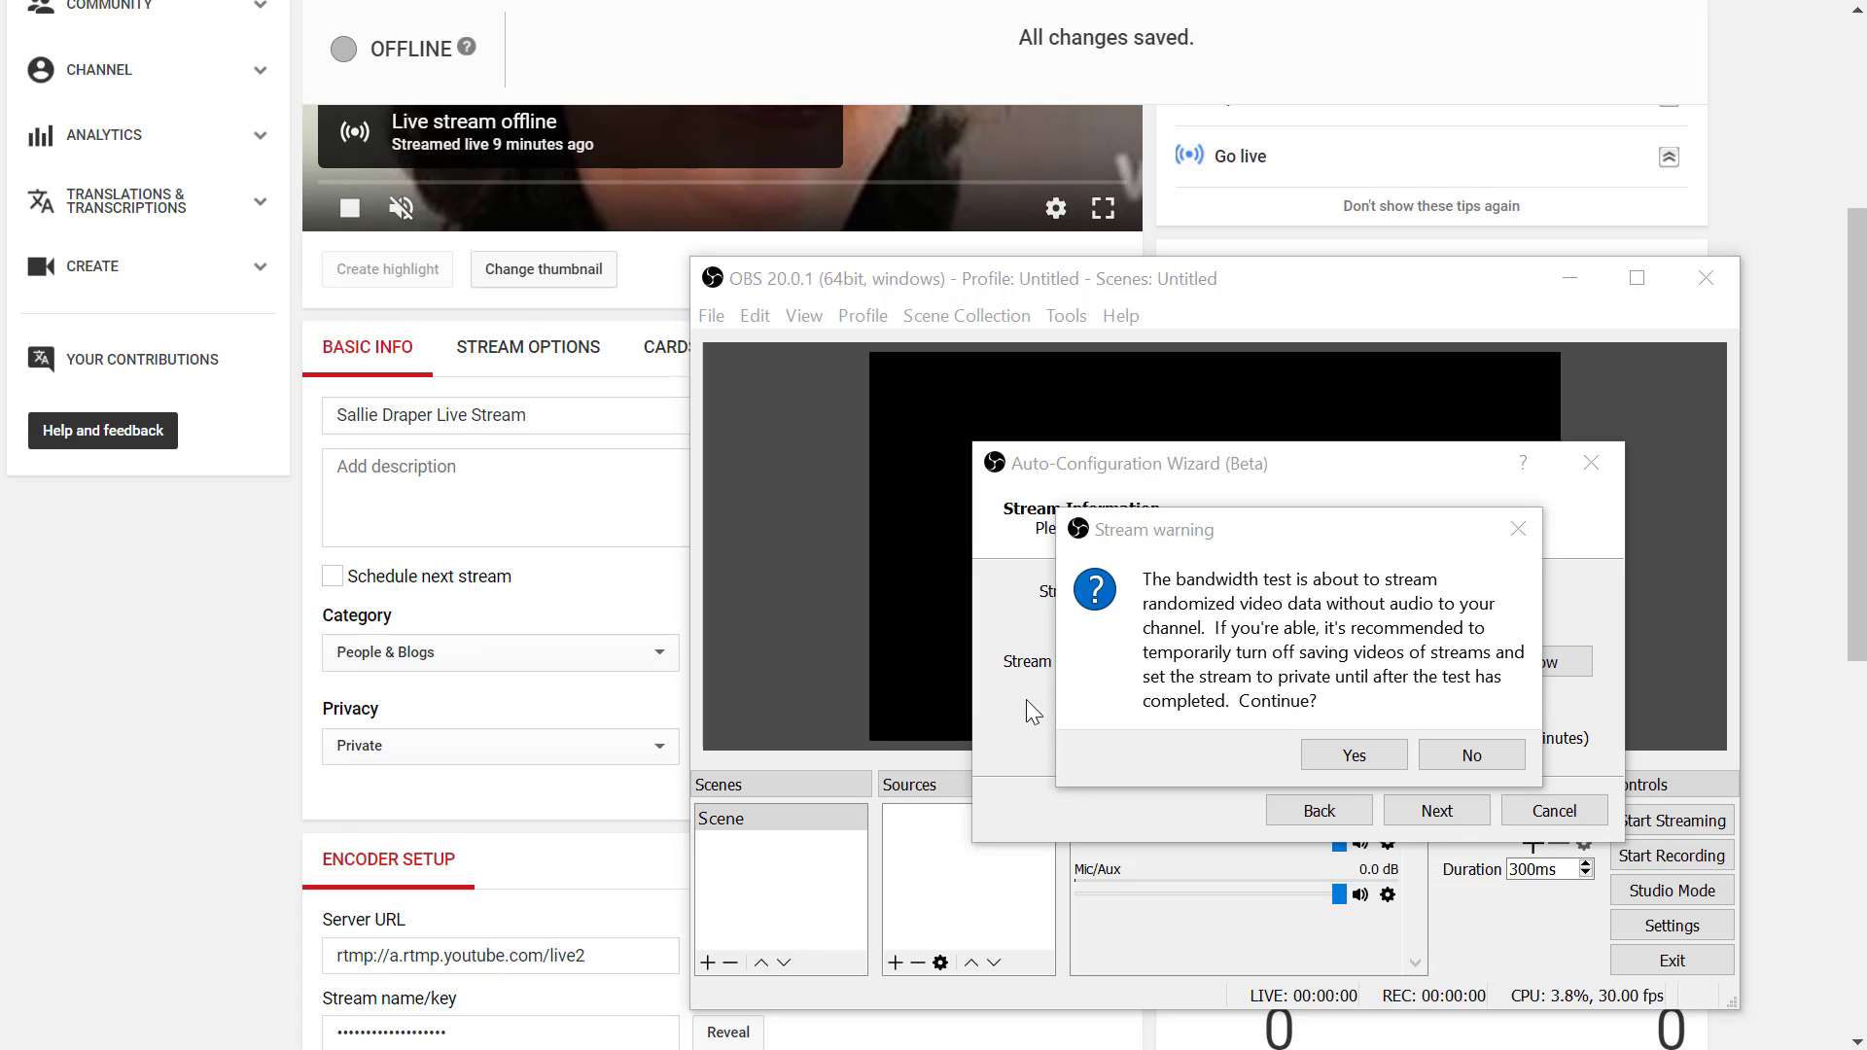
# Step: Switch to the YouTube live page and check the Privacy choices in the stream's basic info, keeping Private
pyautogui.click(282, 783)
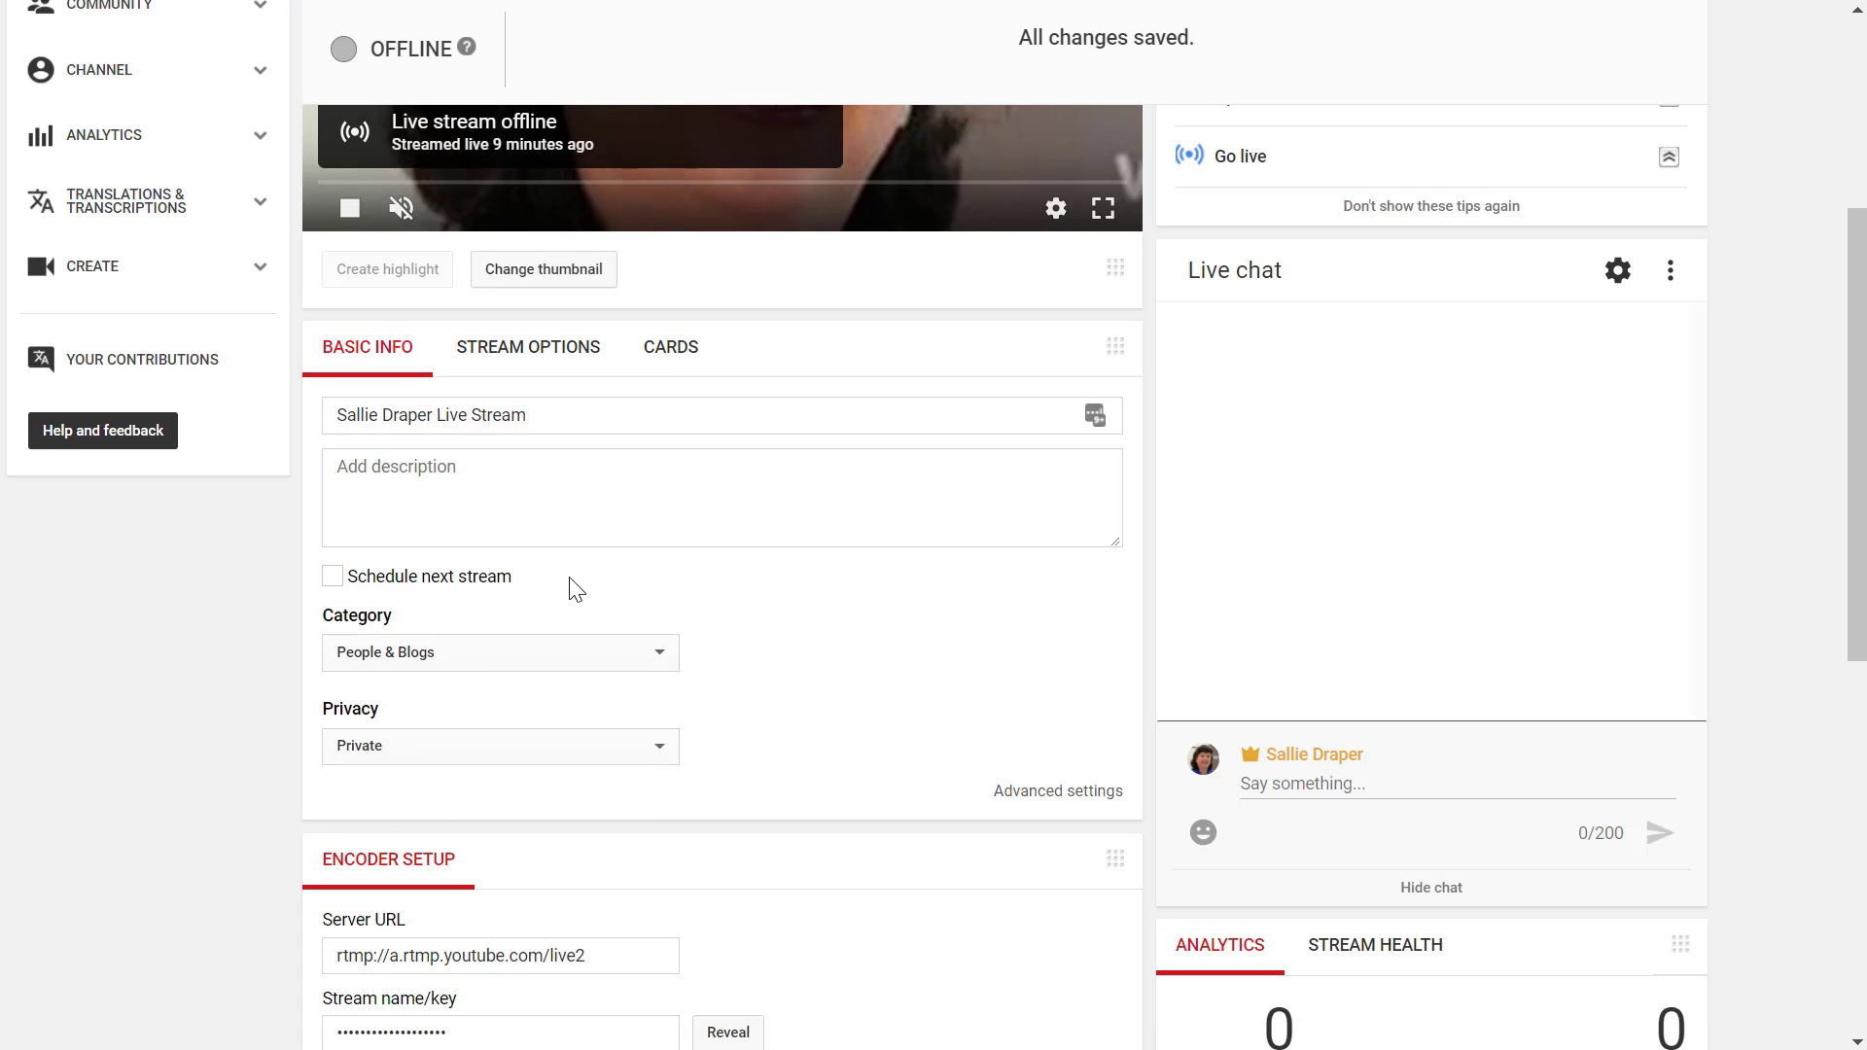
pyautogui.scroll(5, 675, 529)
pyautogui.scroll(-5, 675, 540)
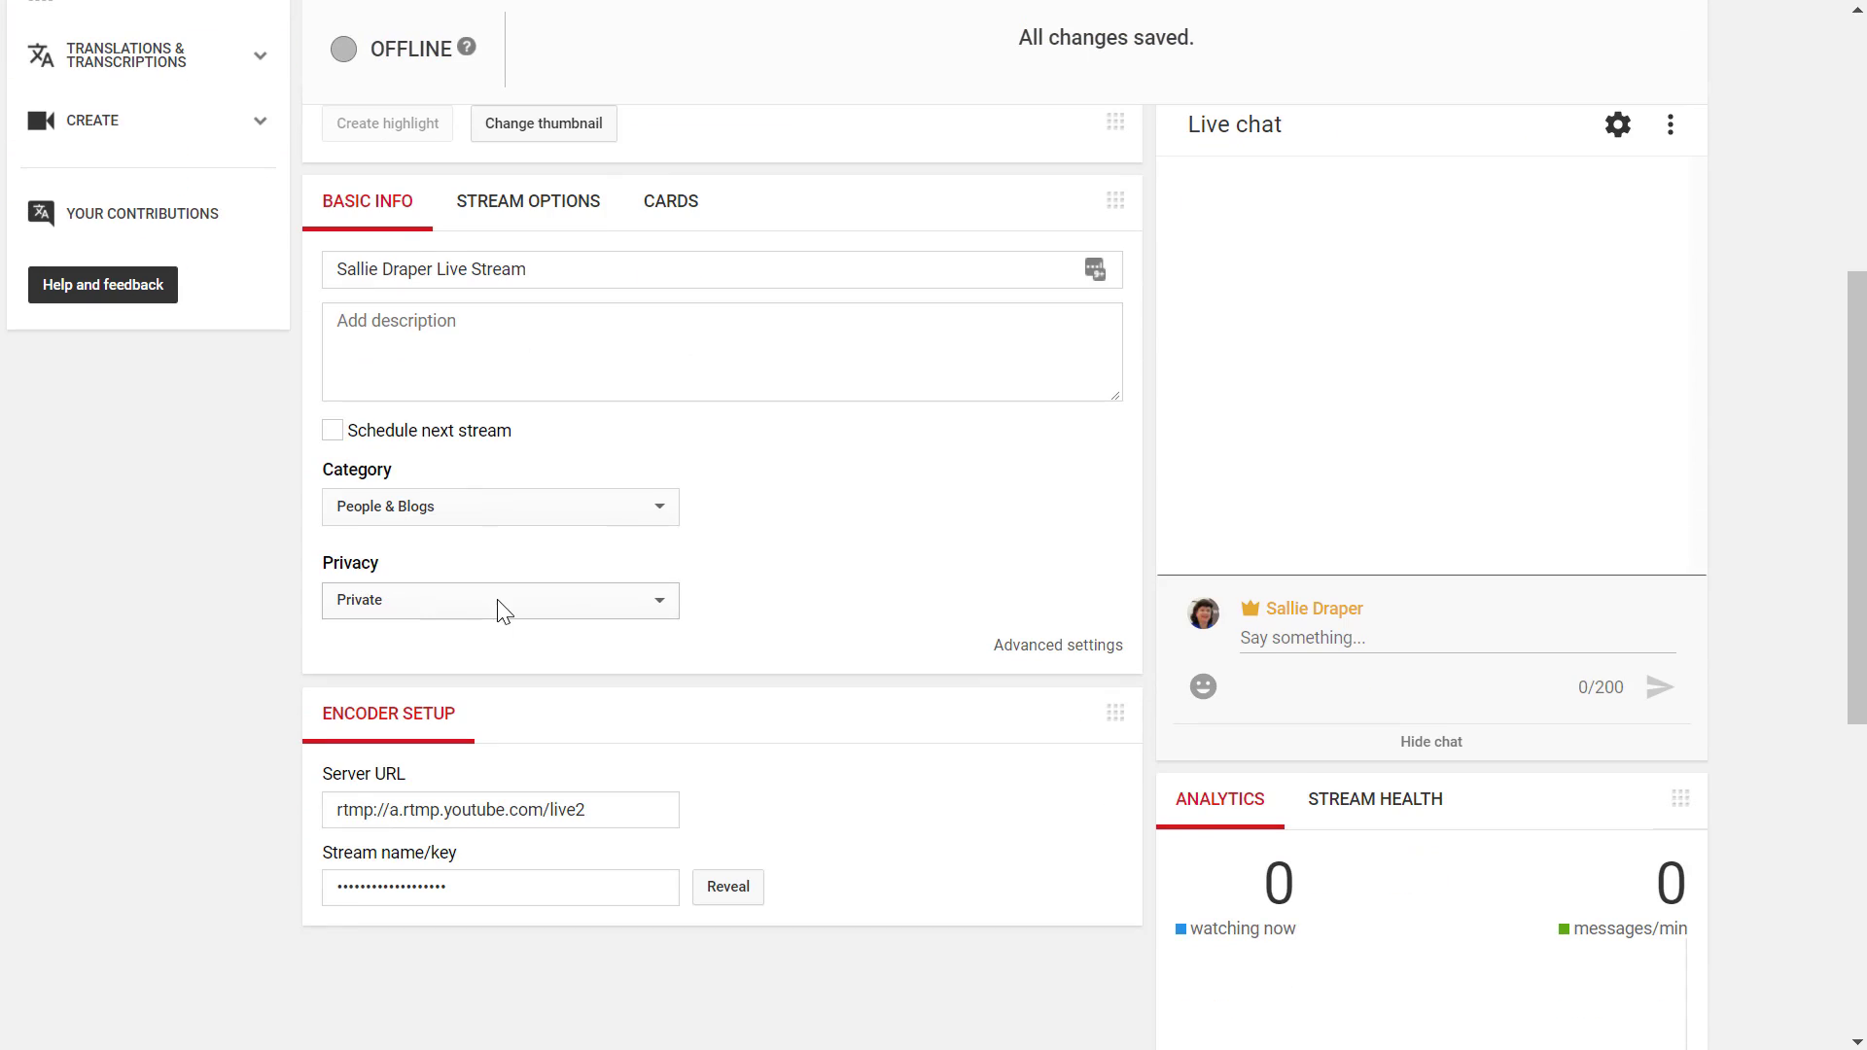
pyautogui.click(523, 604)
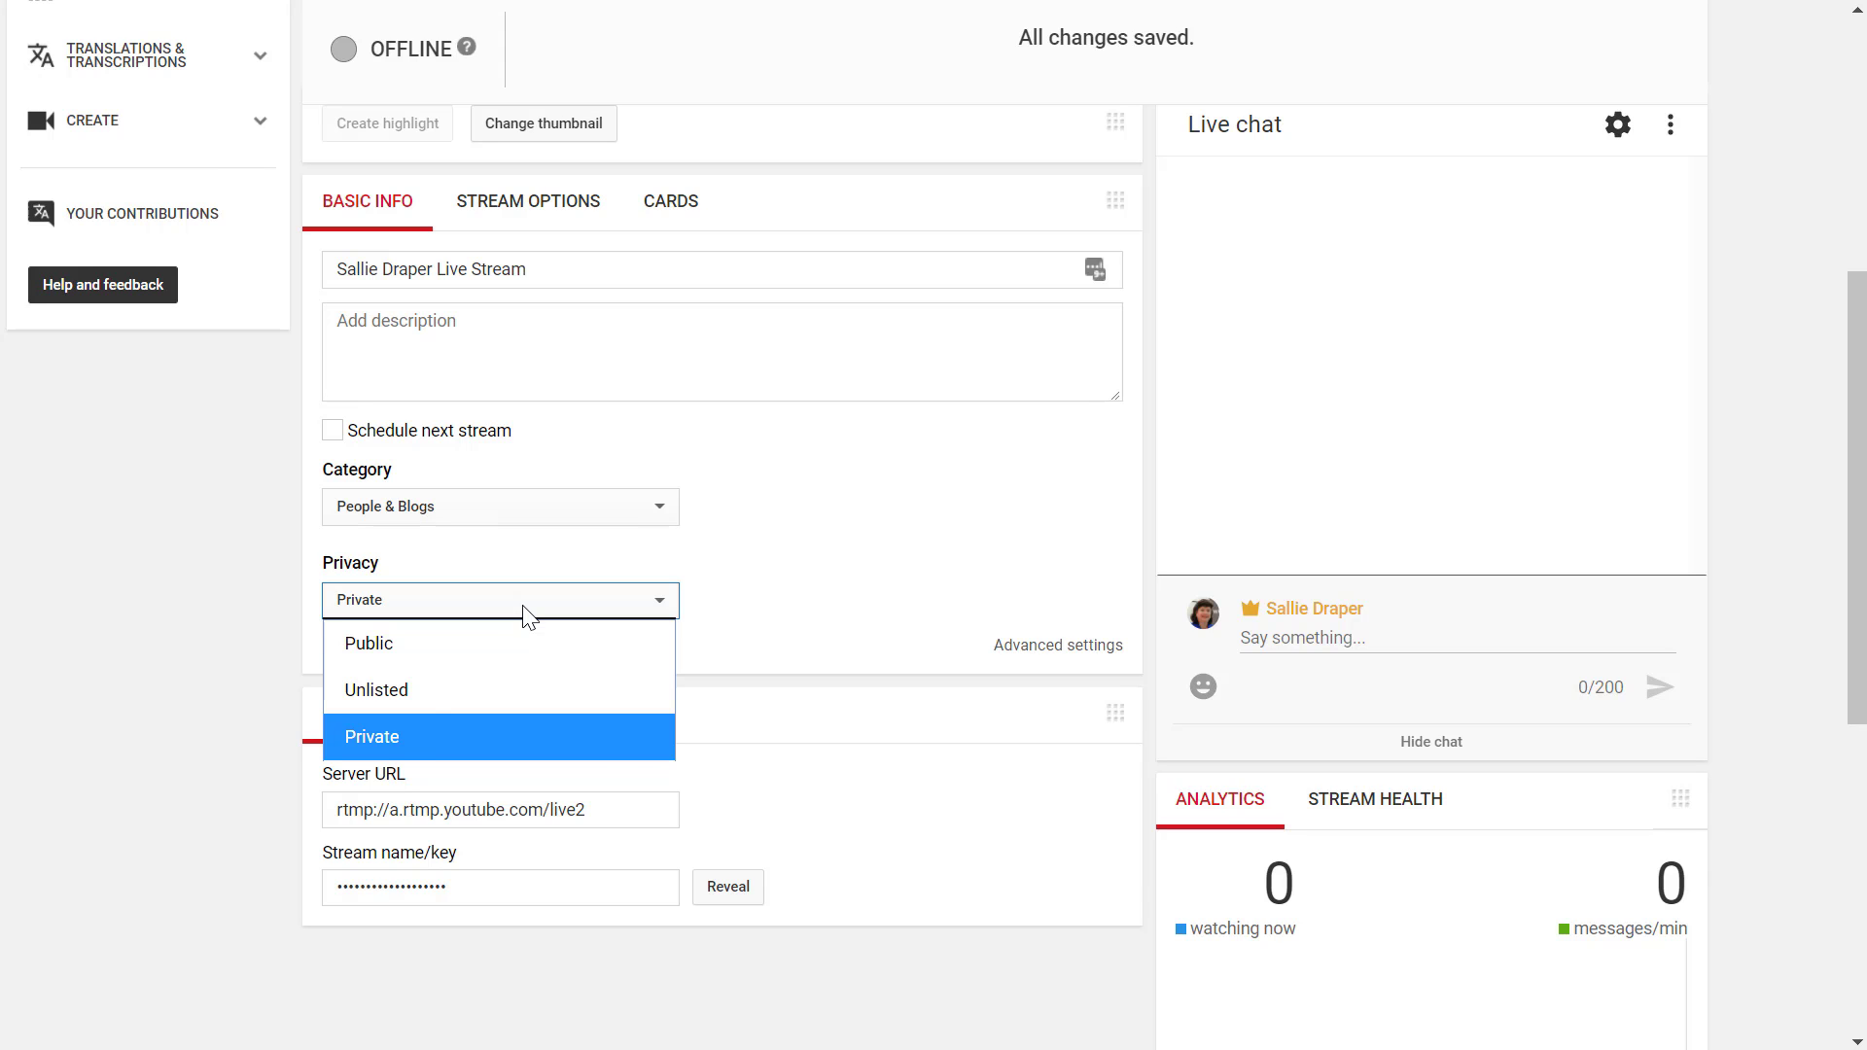
pyautogui.click(523, 606)
pyautogui.scroll(6, 879, 601)
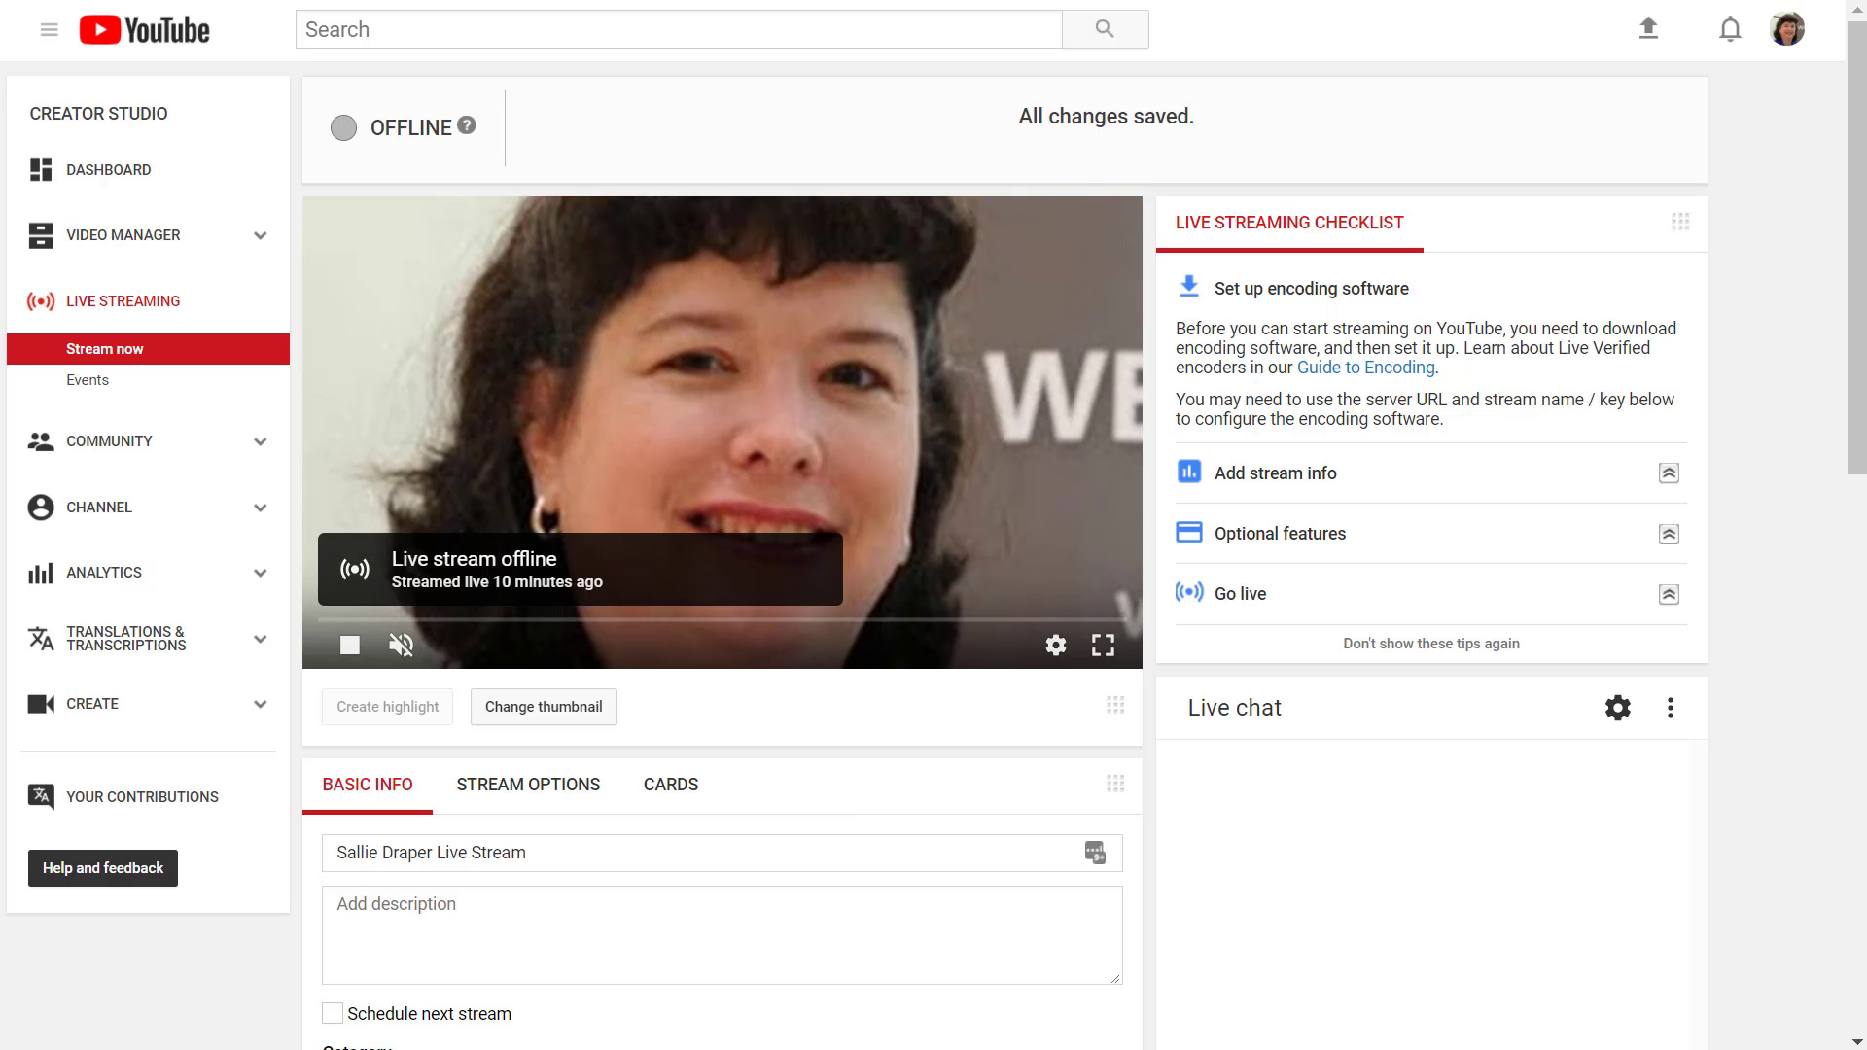
# Step: Switch back to OBS, continue with the bandwidth test and apply the wizard's recommended settings
pyautogui.hotkey('alt', 'Tab')
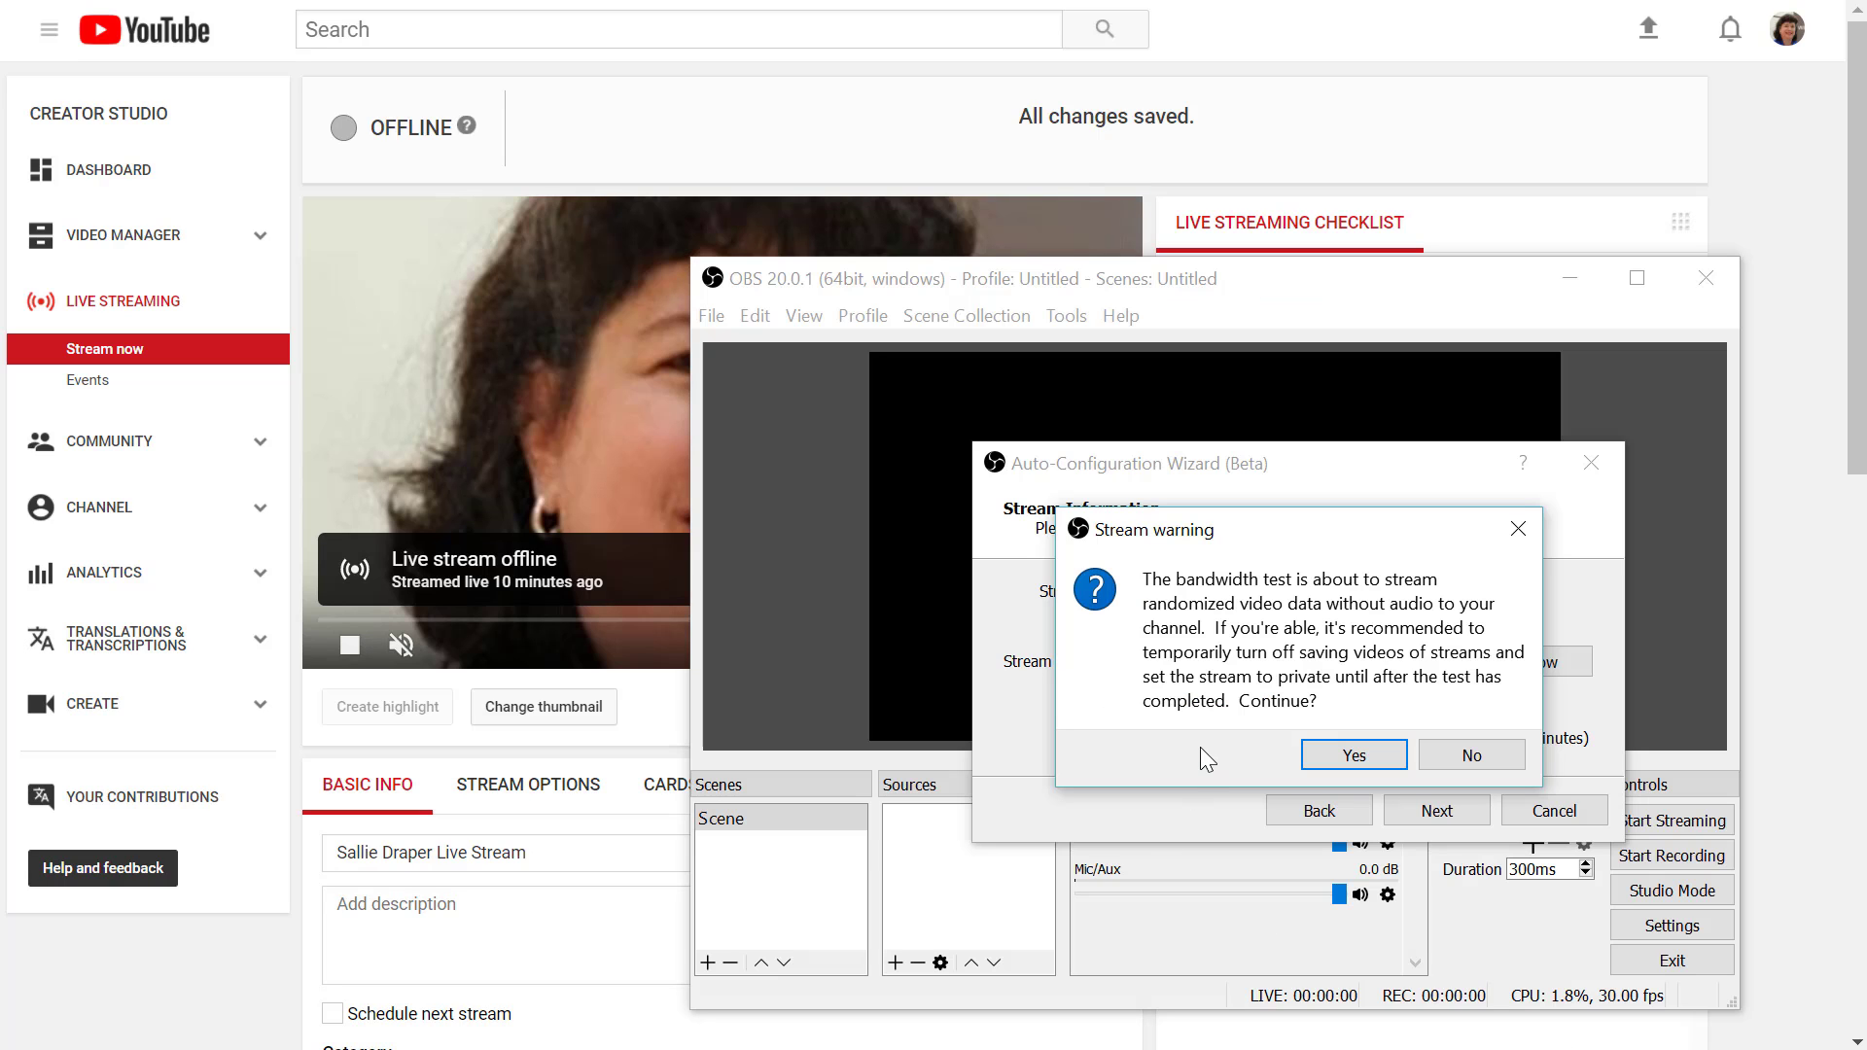
pyautogui.click(1355, 755)
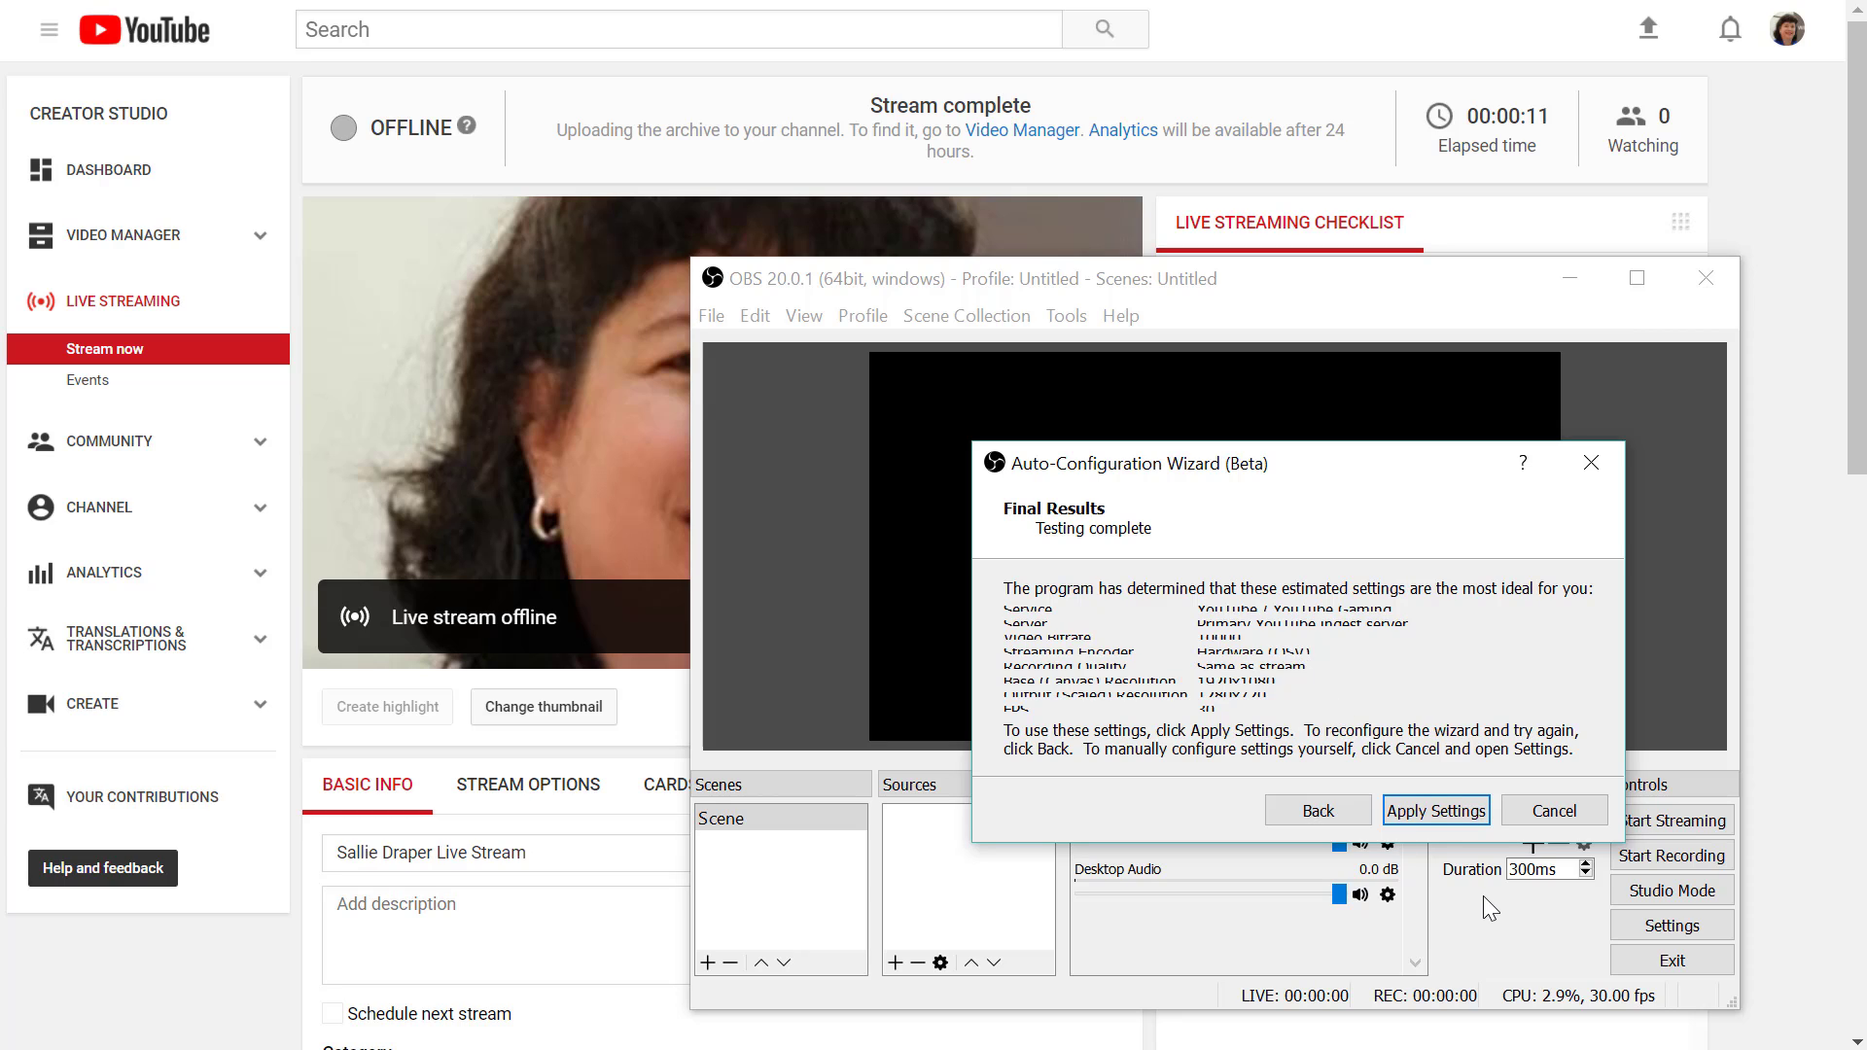
pyautogui.click(1432, 814)
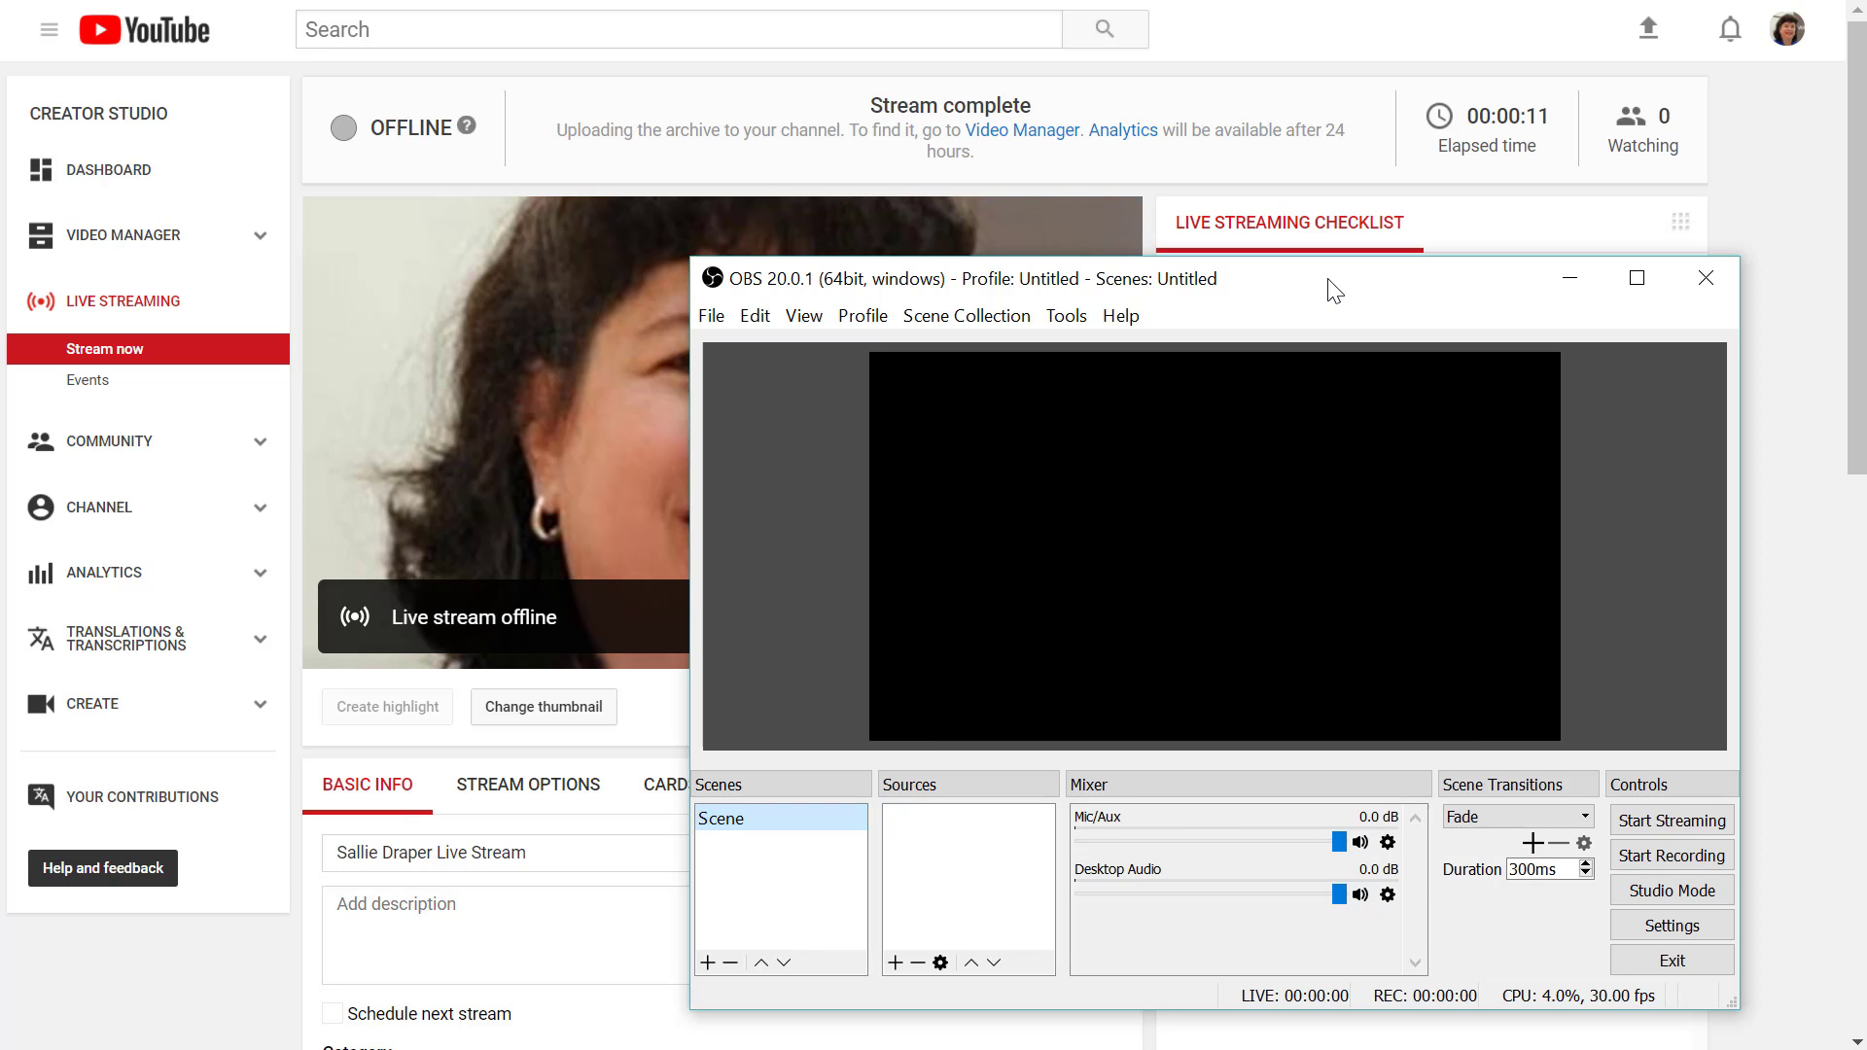
pyautogui.moveTo(1334, 289); pyautogui.dragTo(1274, 283)
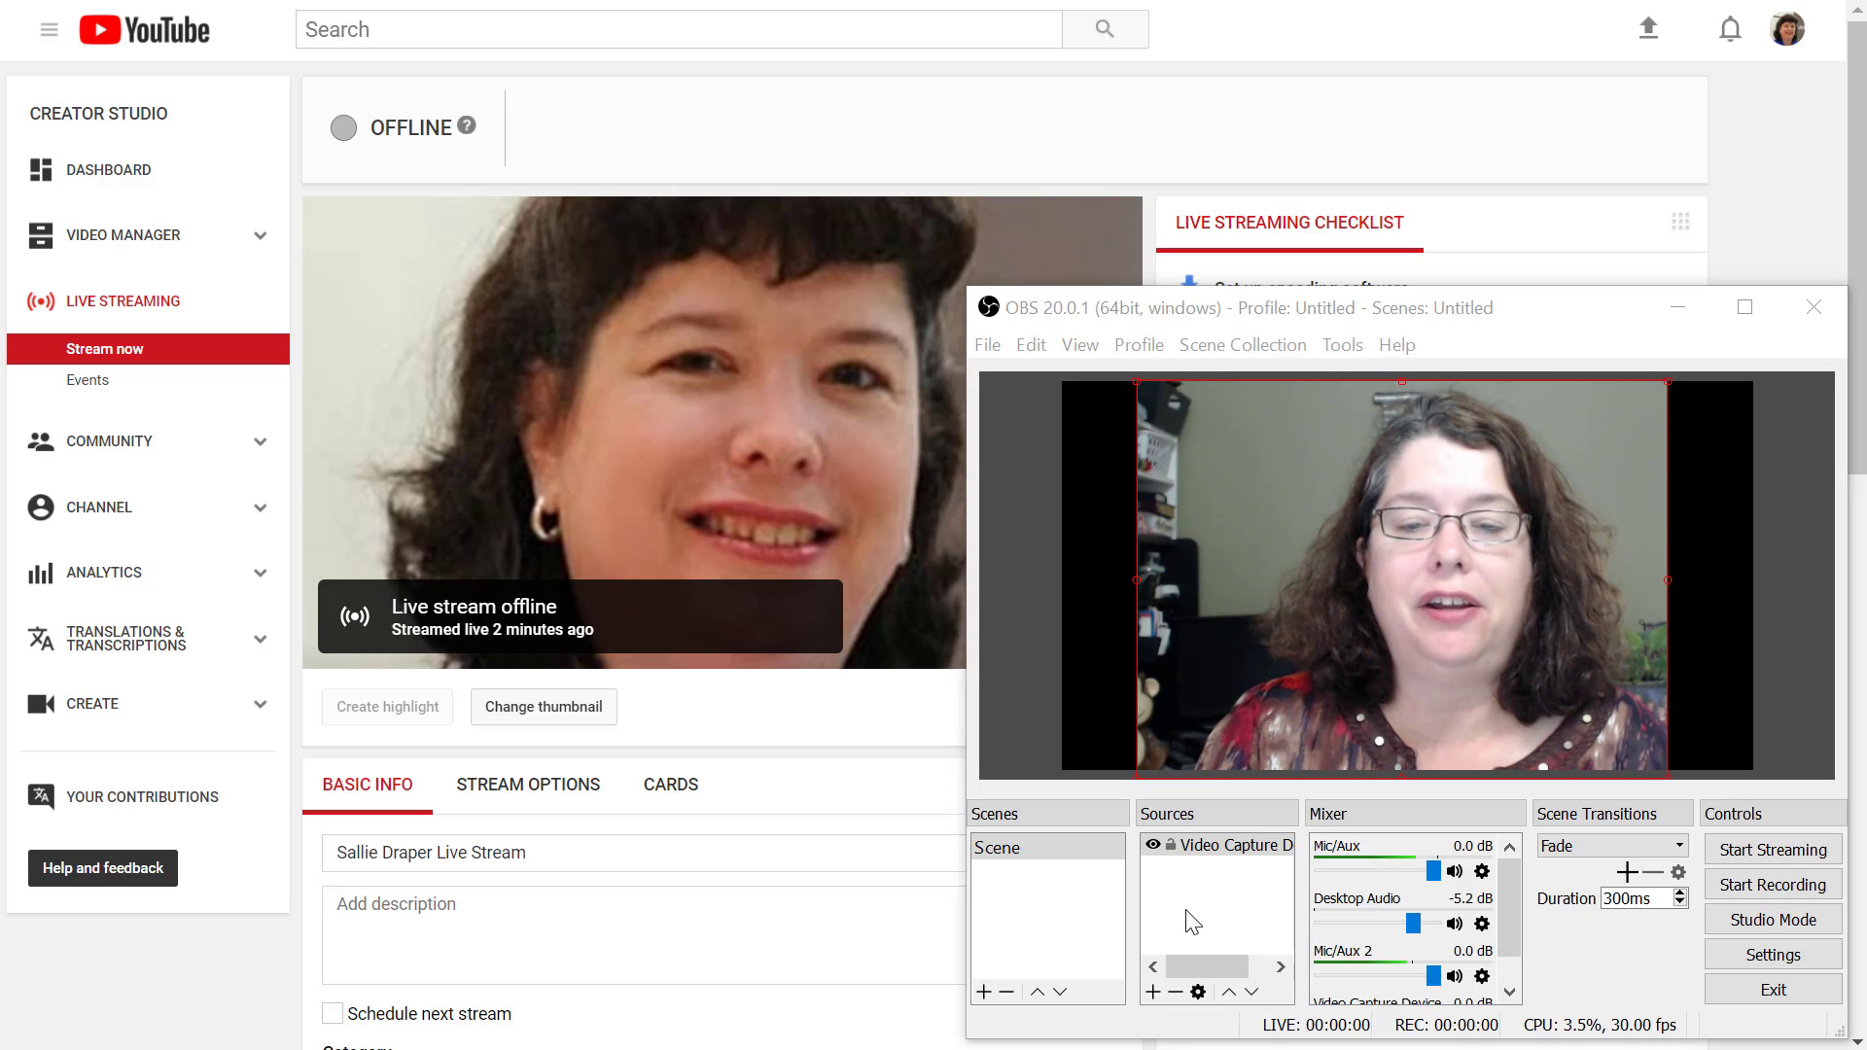
pyautogui.click(1153, 991)
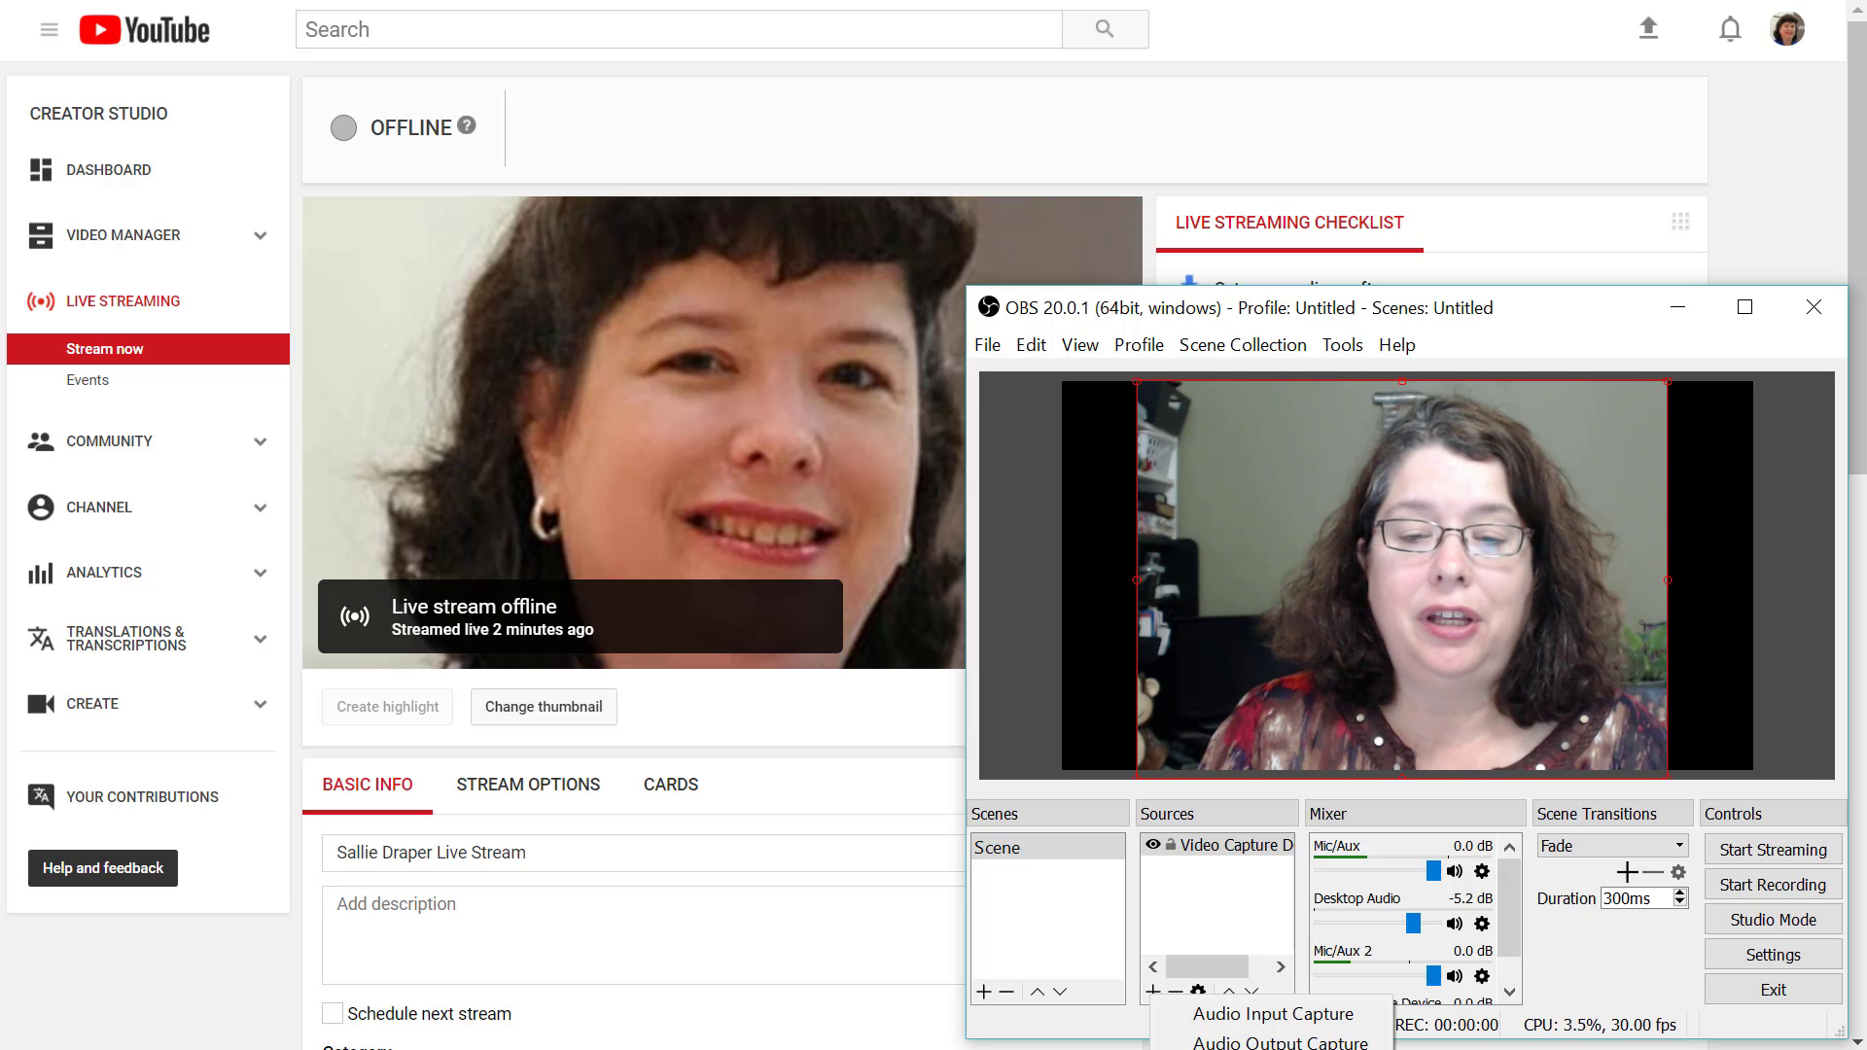
pyautogui.press('Return')
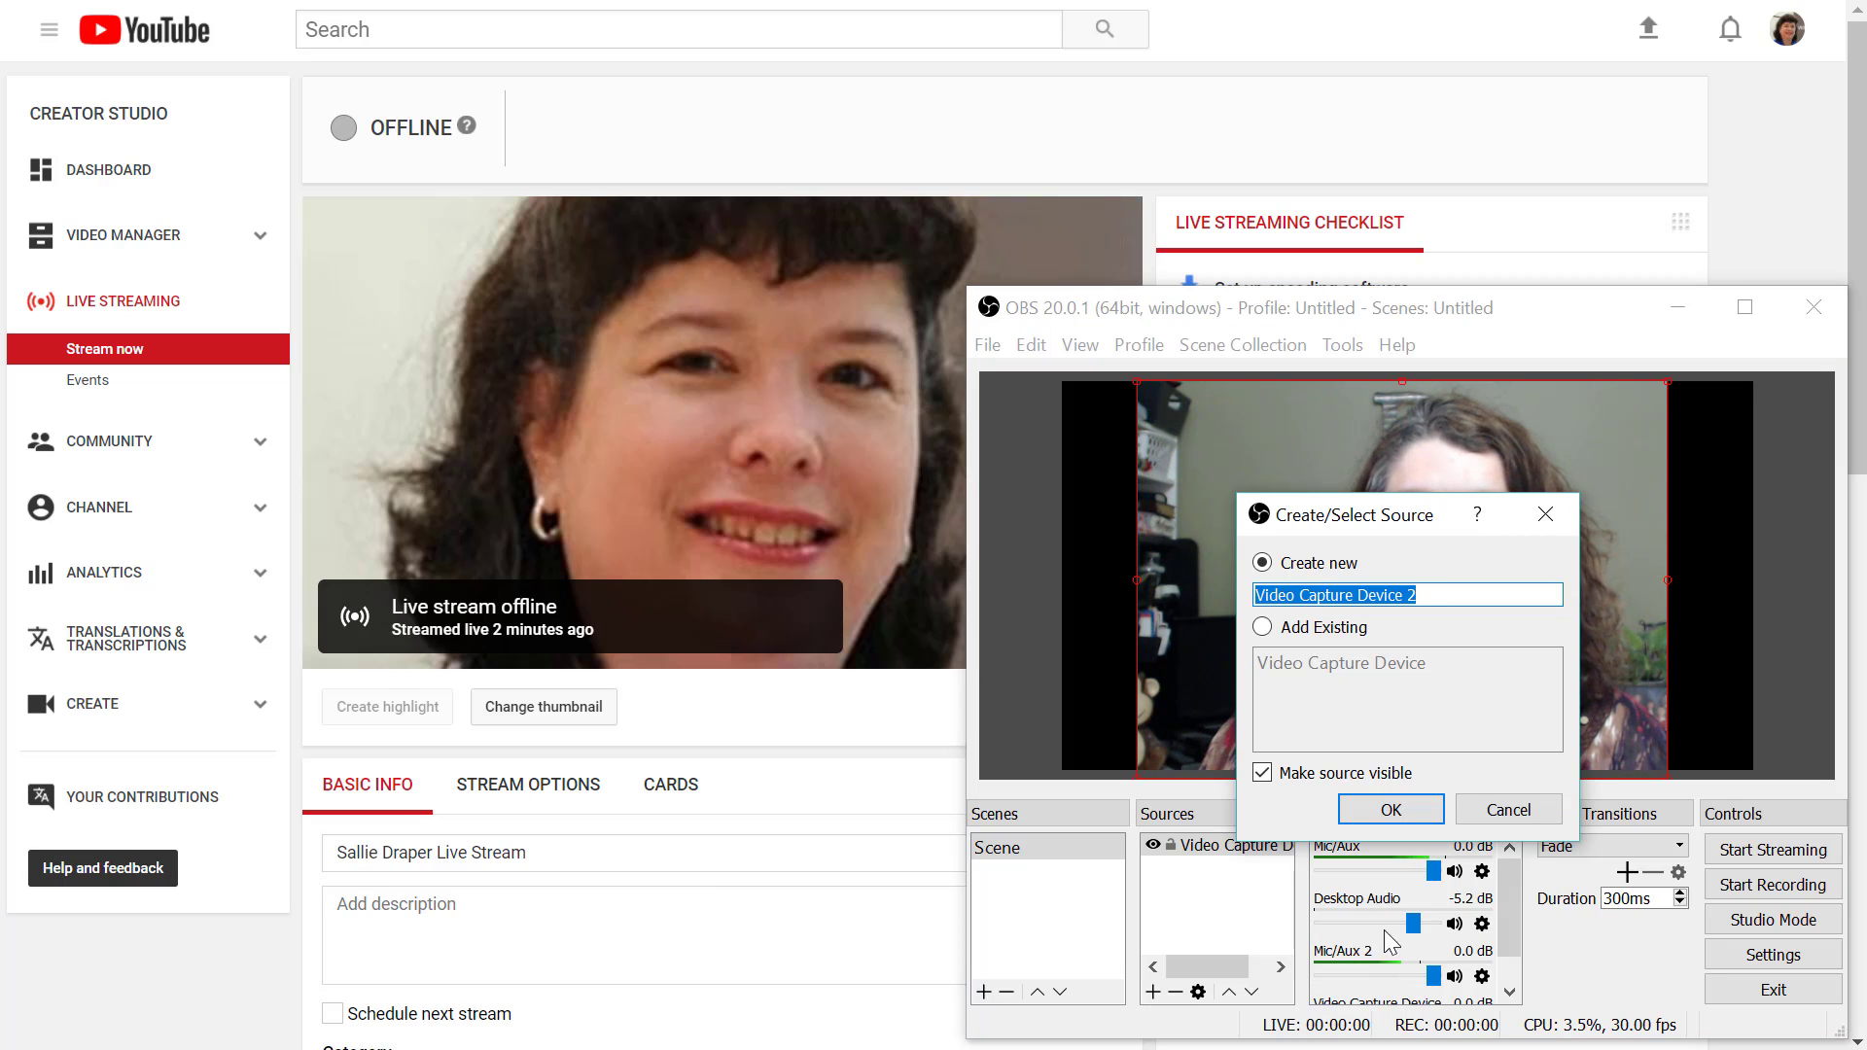
pyautogui.click(1542, 813)
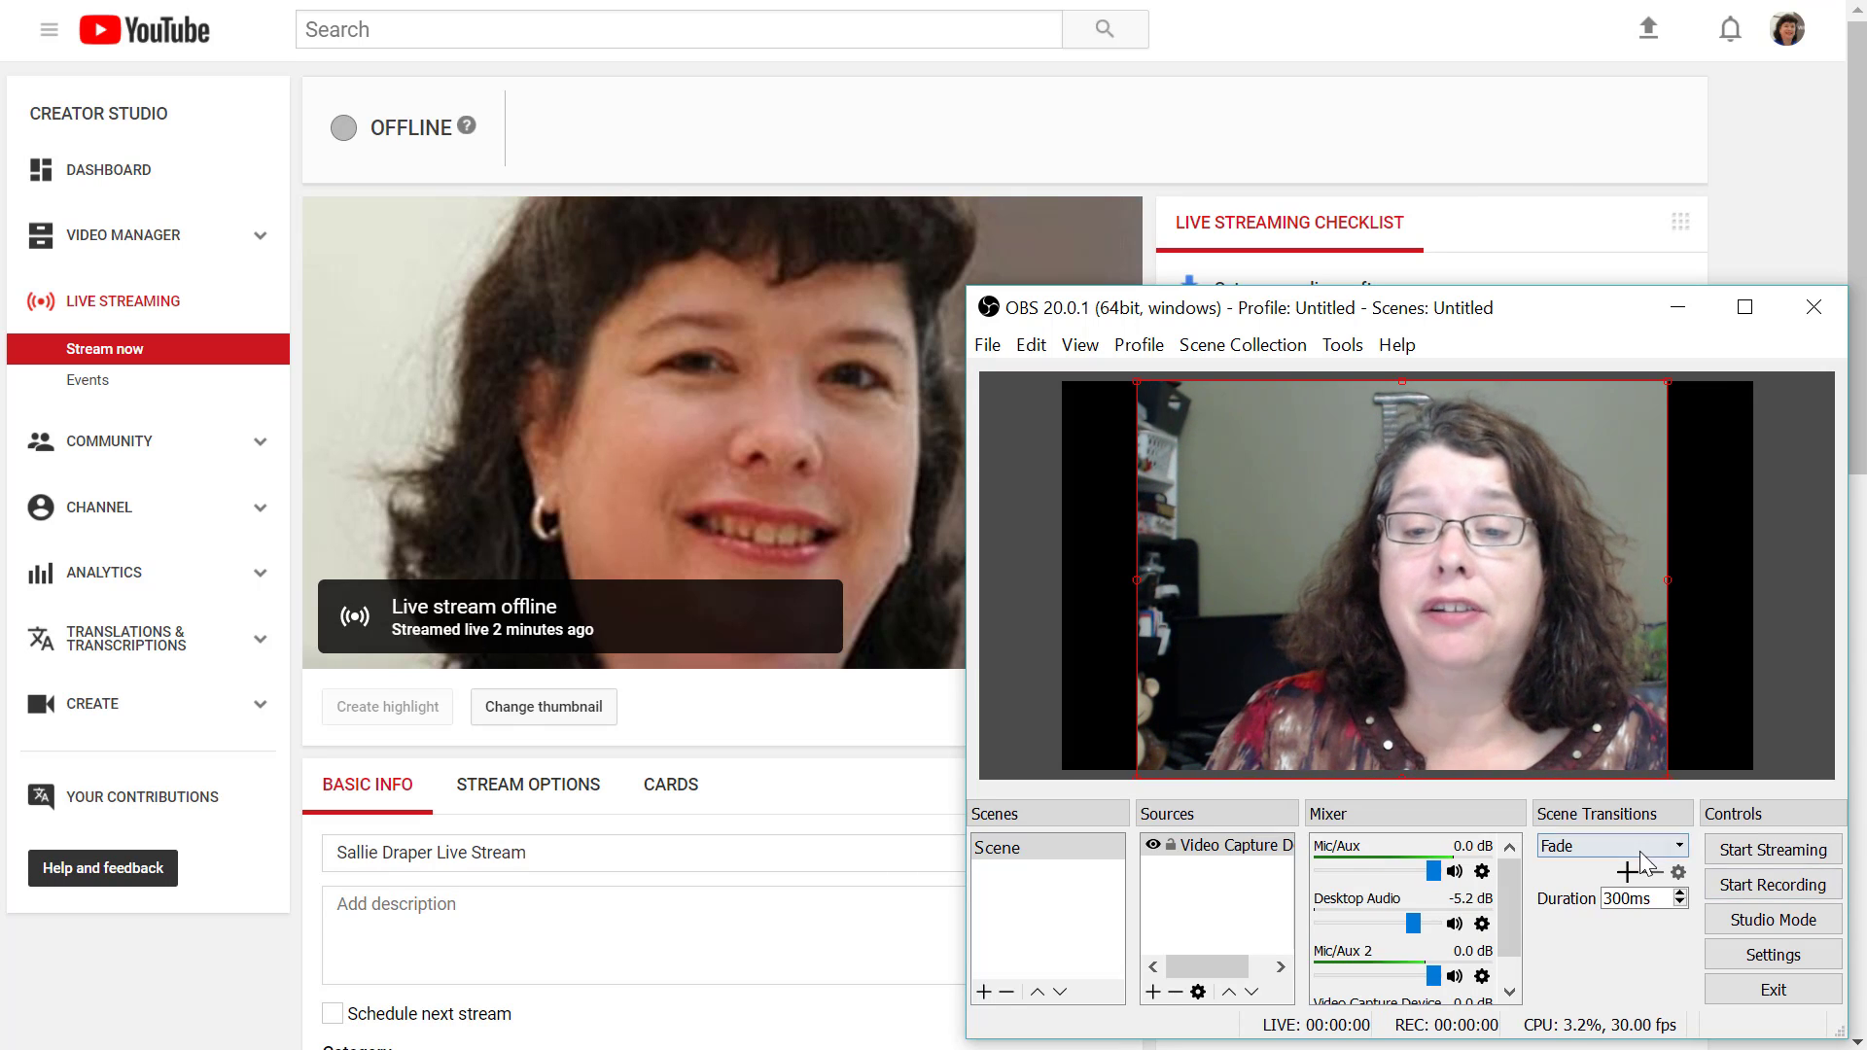
# Step: Start streaming the scene from OBS to YouTube
pyautogui.click(1747, 856)
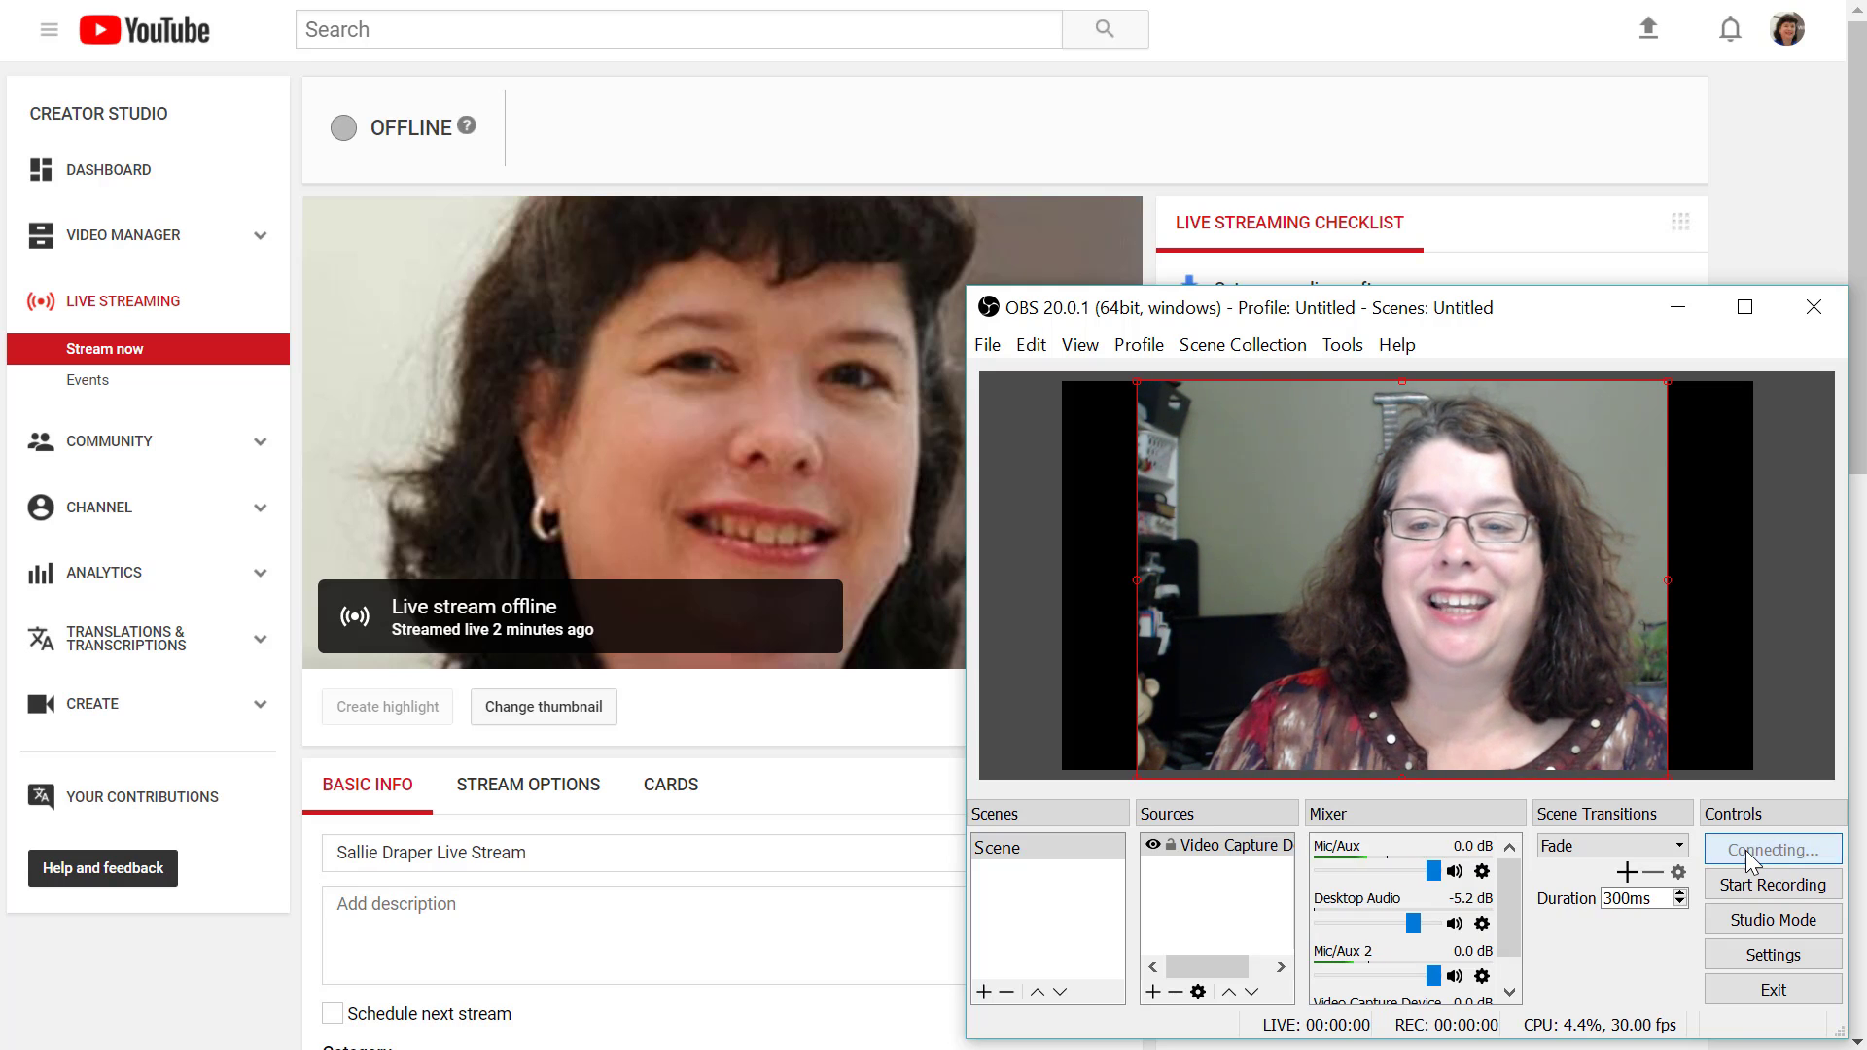